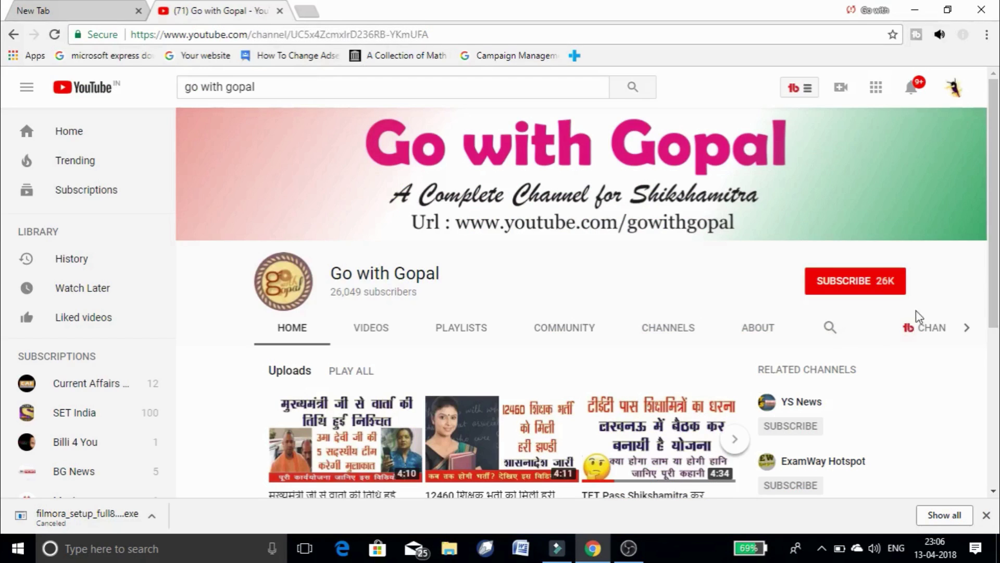
Subscribe to the Go with Gopal channel and turn on notifications for every new video
{"action": "left_click", "coordinate": [843, 287]}
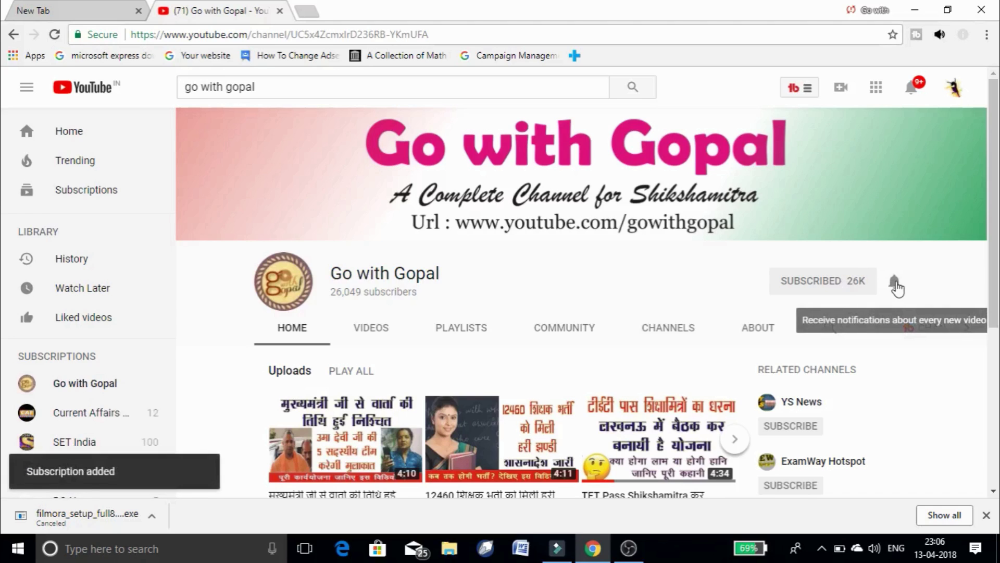
{"action": "left_click", "coordinate": [896, 284]}
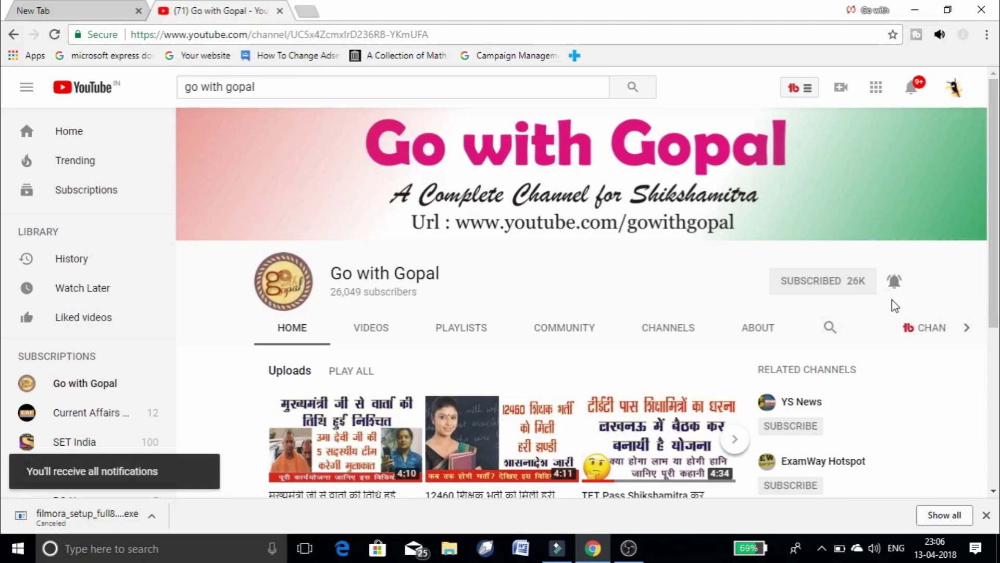
Open filmora.wondershare.com in the empty browser tab and look over the Filmora home page with its free trial offer
{"action": "left_click", "coordinate": [147, 9]}
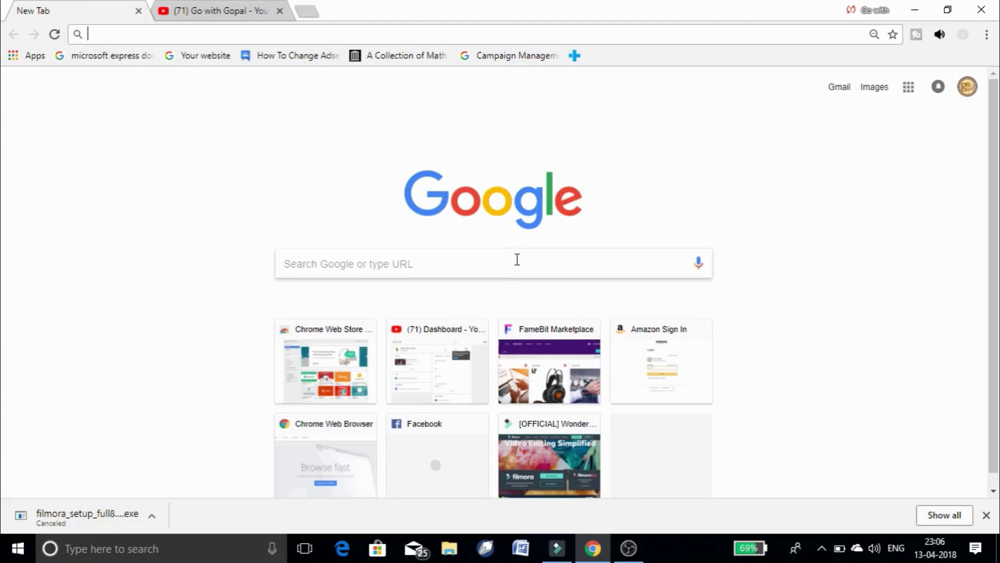
{"action": "type", "text": "filmor"}
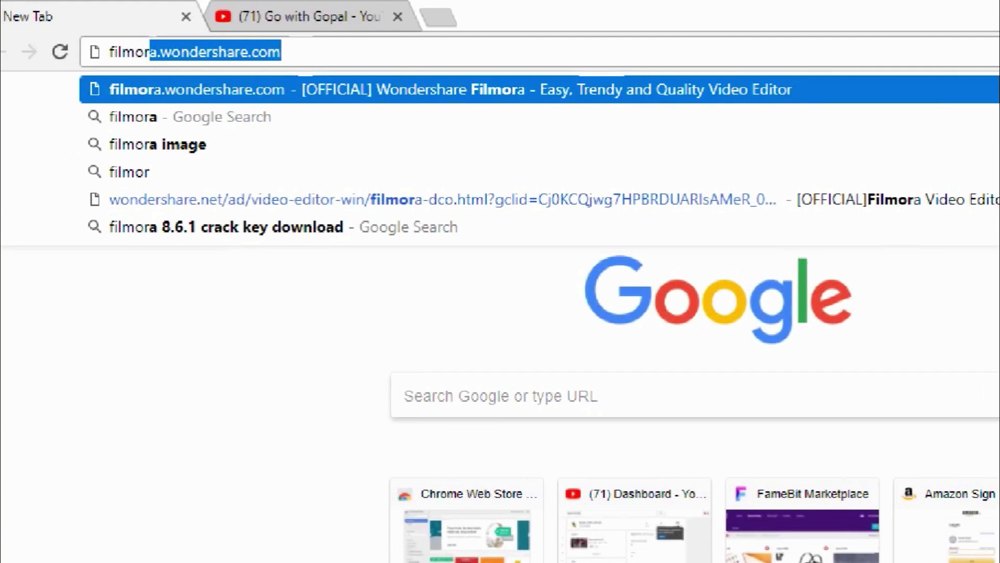
{"action": "key", "text": "Return"}
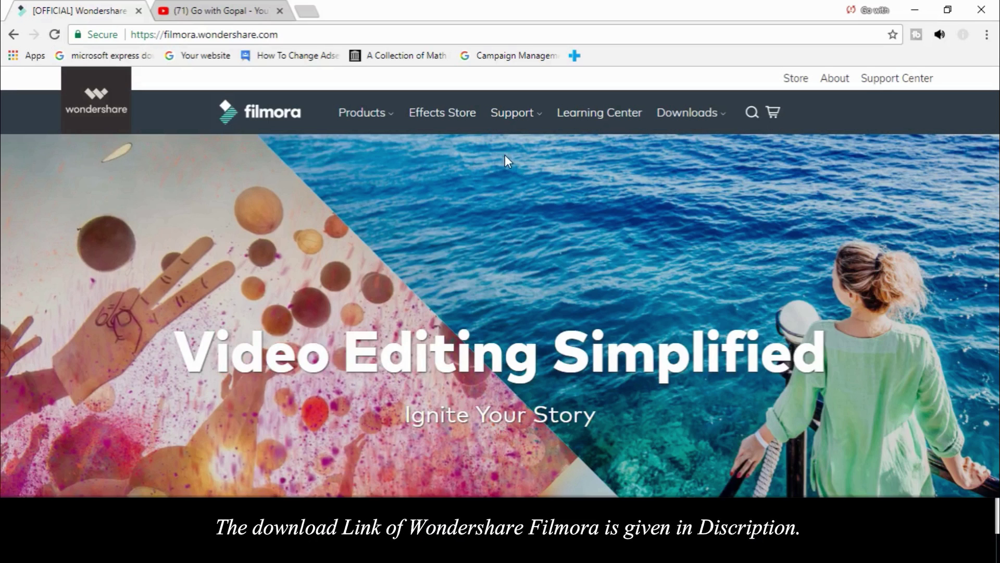
{"action": "scroll", "coordinate": [526, 281], "scroll_direction": "down", "scroll_amount": 5}
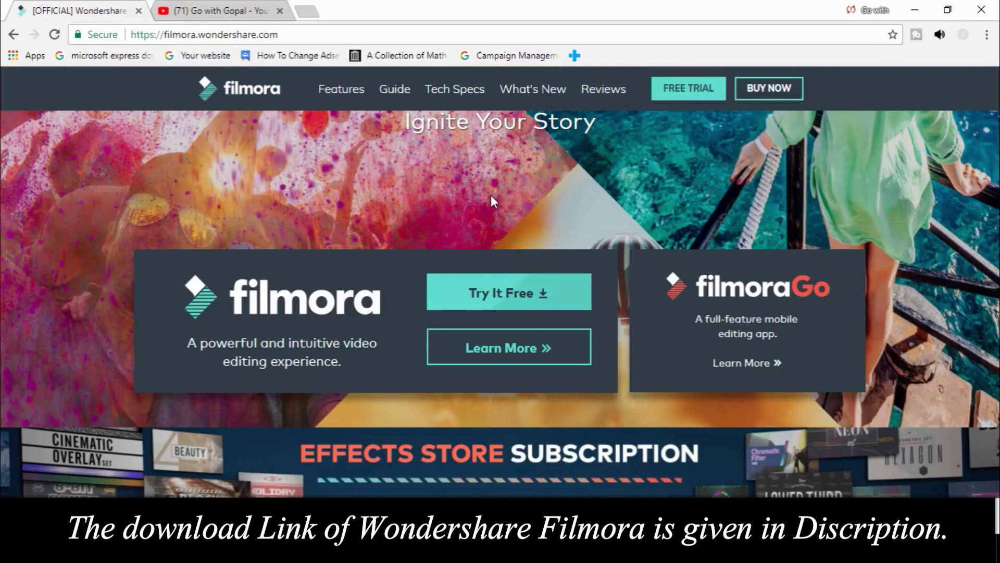
{"action": "scroll", "coordinate": [492, 194], "scroll_direction": "up", "scroll_amount": 5}
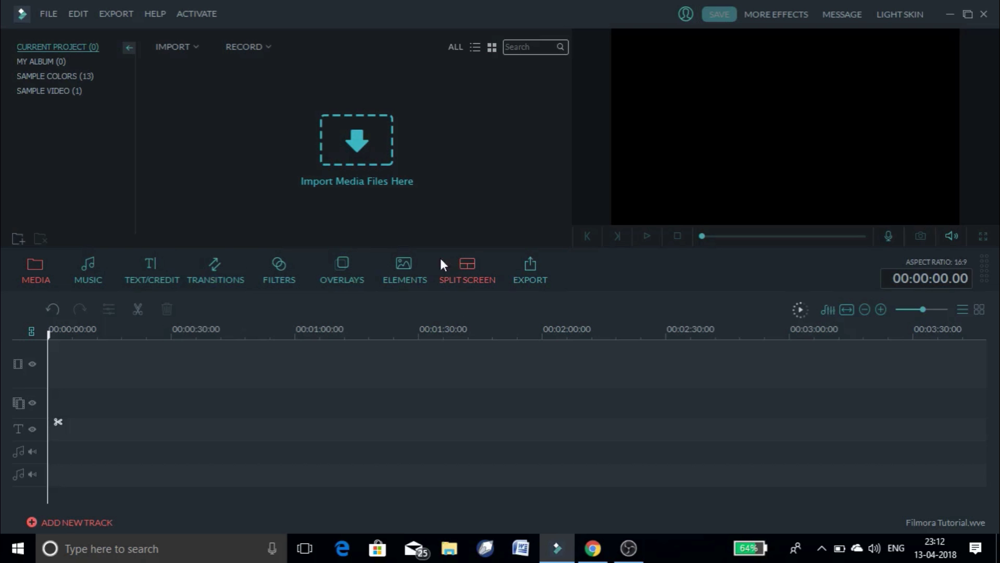
Import the New Intro, trial and Subscribe Animation videos from the Intro Videos folder into the Filmora project
{"action": "left_click", "coordinate": [358, 156]}
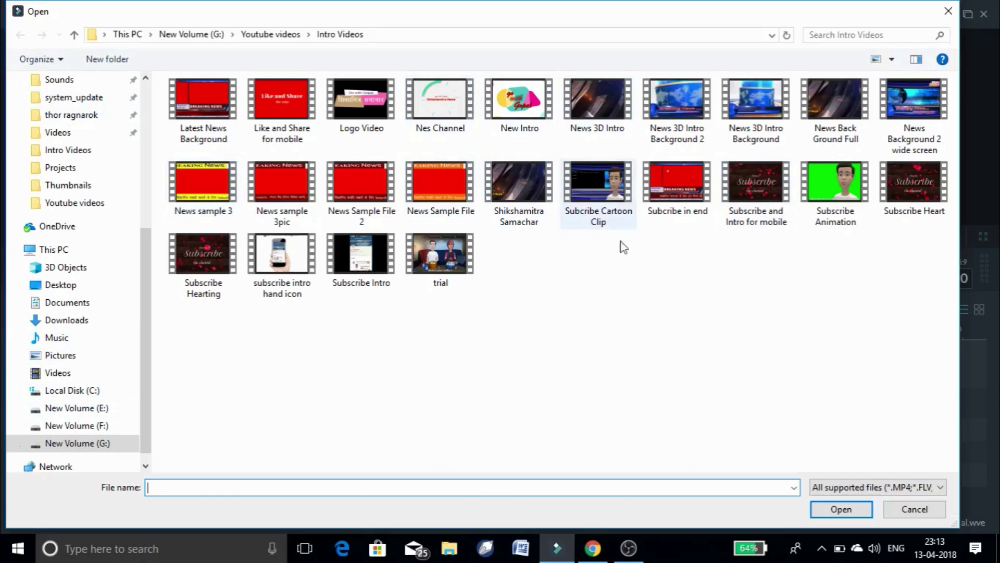
{"action": "left_click", "coordinate": [518, 123]}
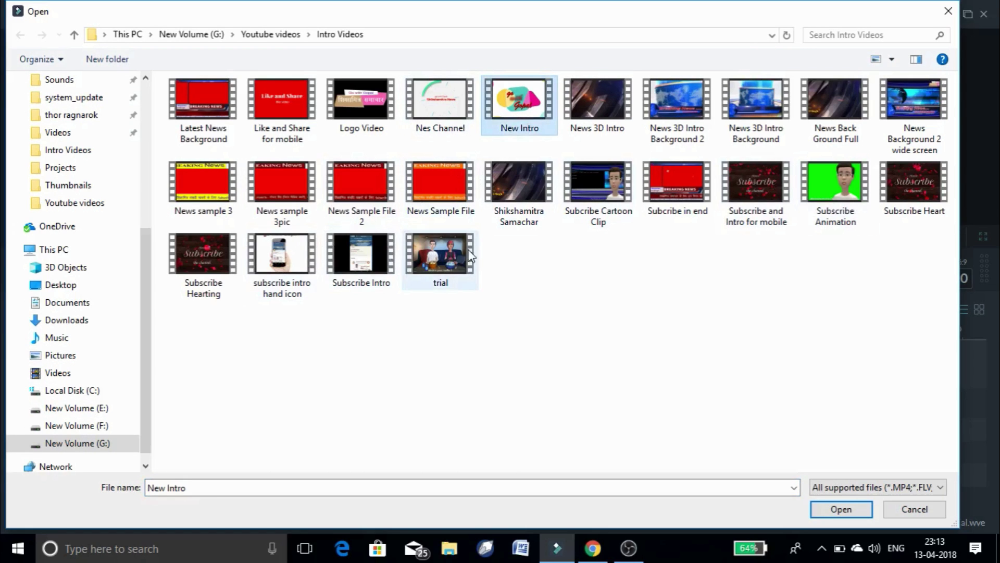
{"action": "left_click", "coordinate": [444, 258], "text": "ctrl"}
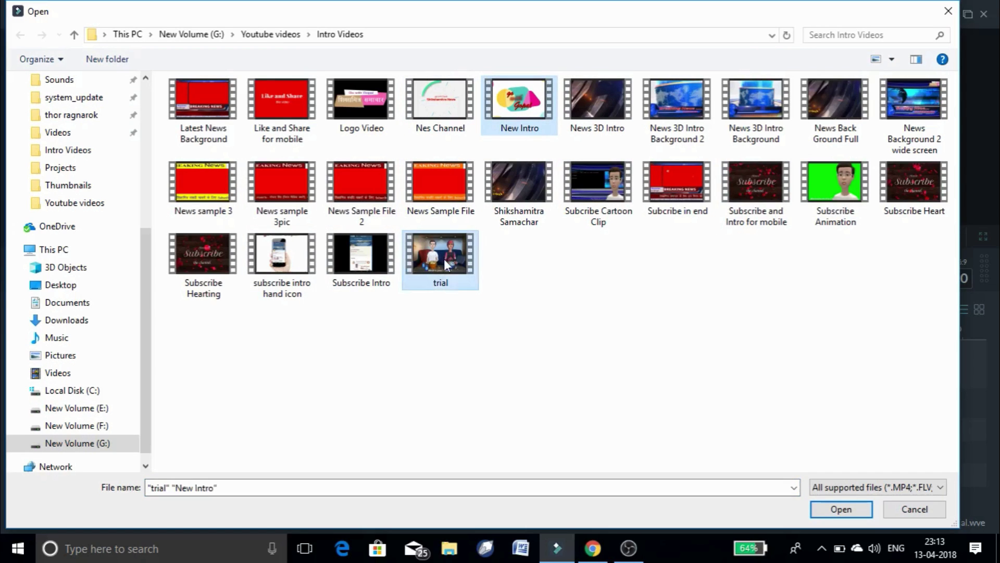
{"action": "left_click", "coordinate": [843, 198], "text": "ctrl"}
{"action": "left_click", "coordinate": [841, 508]}
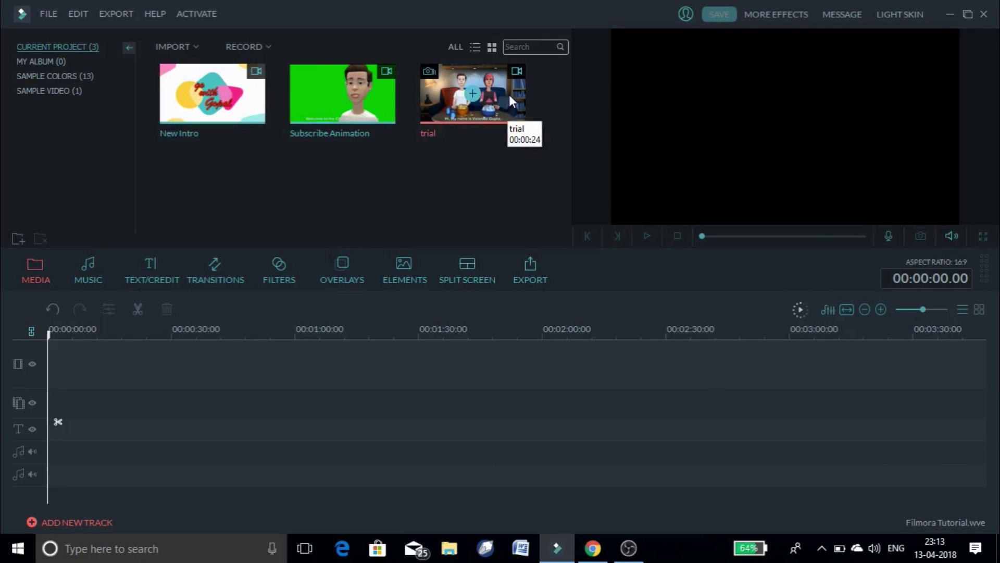
Place the trial clip at the start of the video track, preview its opening seconds and return the playhead to the start
{"action": "left_click_drag", "start_coordinate": [284, 343], "coordinate": [89, 361]}
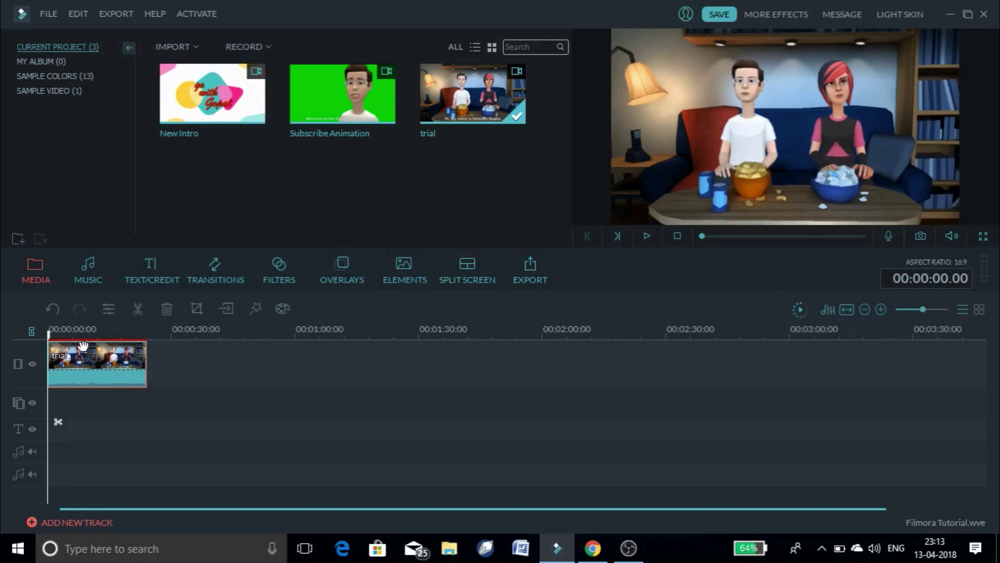
{"action": "mouse_move", "coordinate": [52, 345]}
{"action": "left_mouse_down"}
{"action": "mouse_move", "coordinate": [111, 354]}
{"action": "mouse_move", "coordinate": [48, 344]}
{"action": "left_mouse_up"}
{"action": "left_click", "coordinate": [645, 237]}
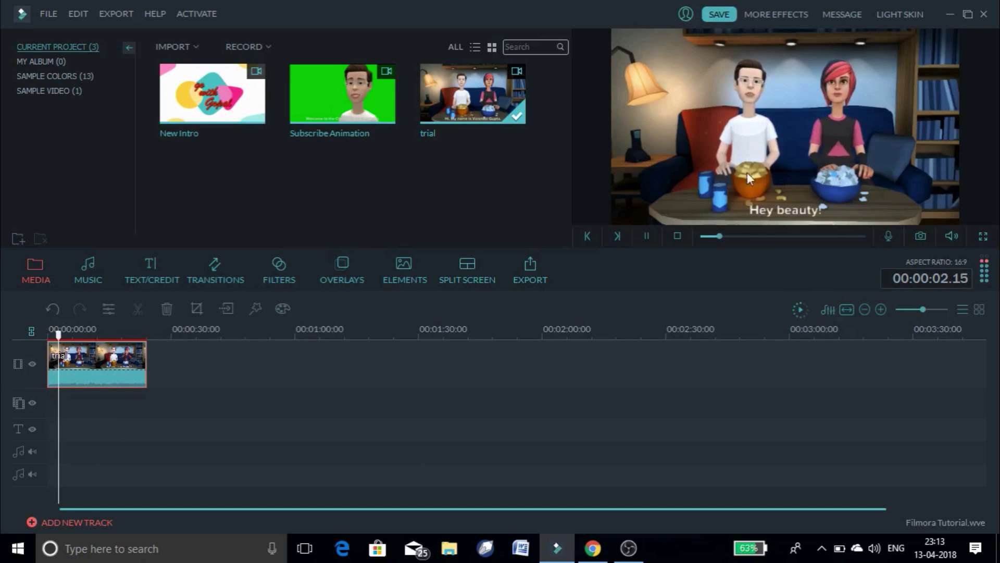
{"action": "left_click", "coordinate": [647, 235]}
{"action": "left_click_drag", "start_coordinate": [67, 336], "coordinate": [7, 353]}
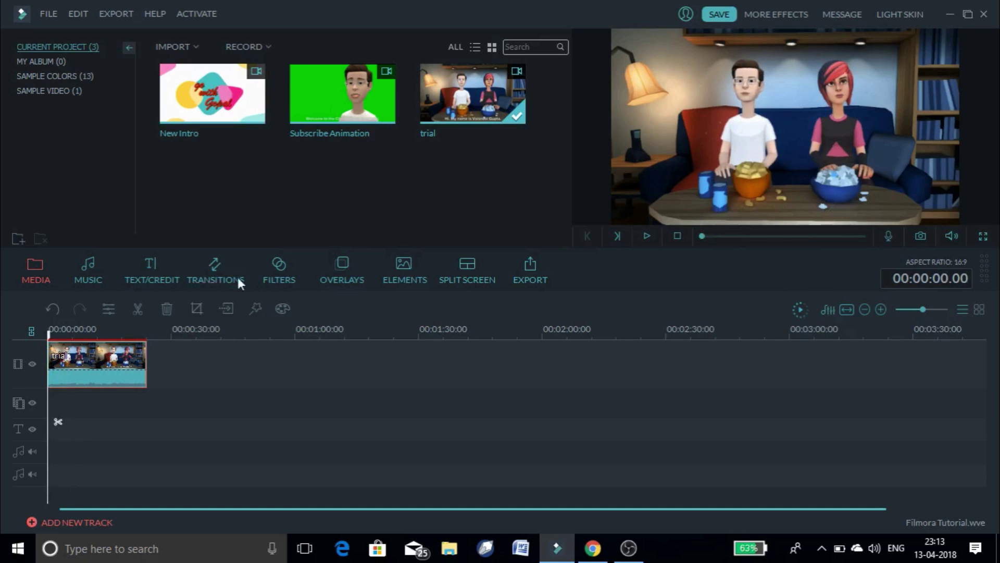
Try lowering the trial clip's saturation to -4 and its brightness to -46
{"action": "double_click", "coordinate": [104, 379]}
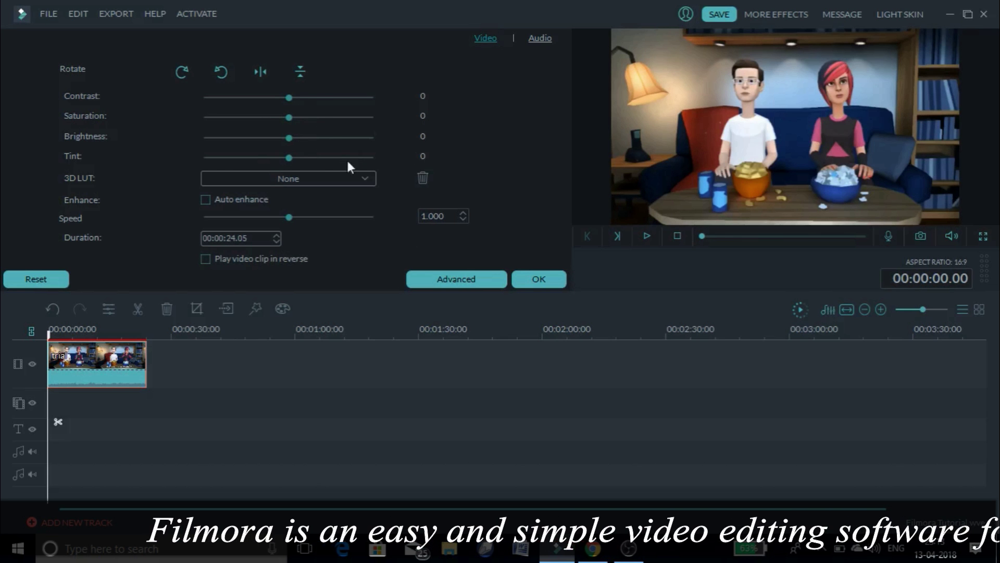
{"action": "left_click_drag", "start_coordinate": [291, 117], "coordinate": [250, 141]}
Try rotating the trial clip both ways and flipping it horizontally and vertically, and reset all its adjustments
{"action": "left_click", "coordinate": [179, 70]}
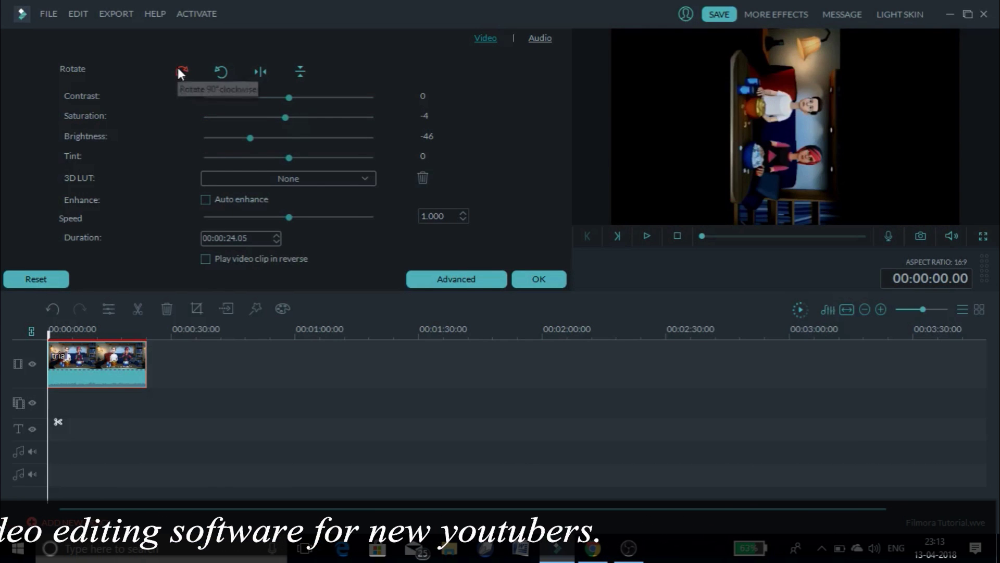
{"action": "left_click", "coordinate": [216, 73]}
{"action": "left_click", "coordinate": [217, 74]}
{"action": "left_click", "coordinate": [218, 74]}
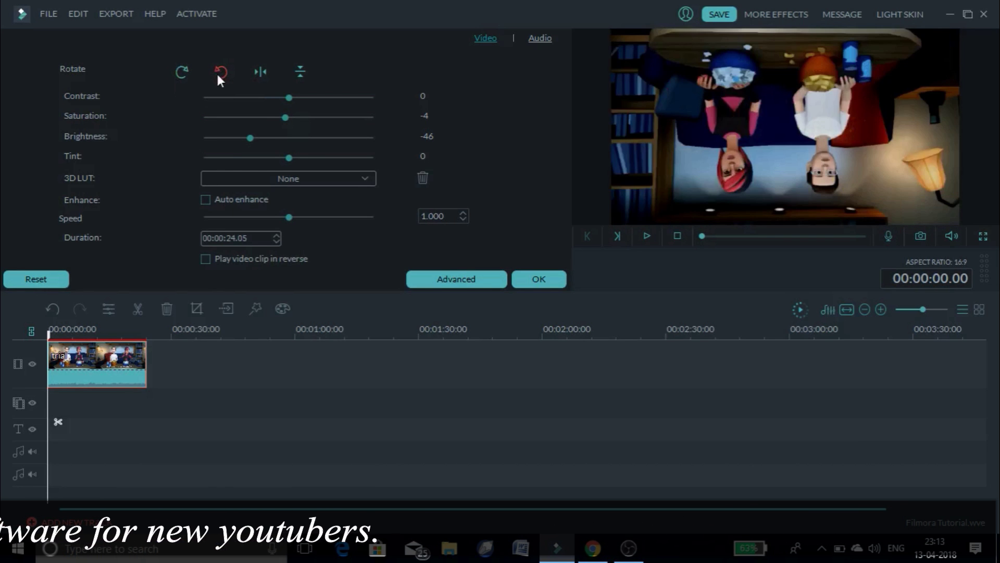
{"action": "left_click", "coordinate": [259, 73]}
{"action": "left_click", "coordinate": [300, 74]}
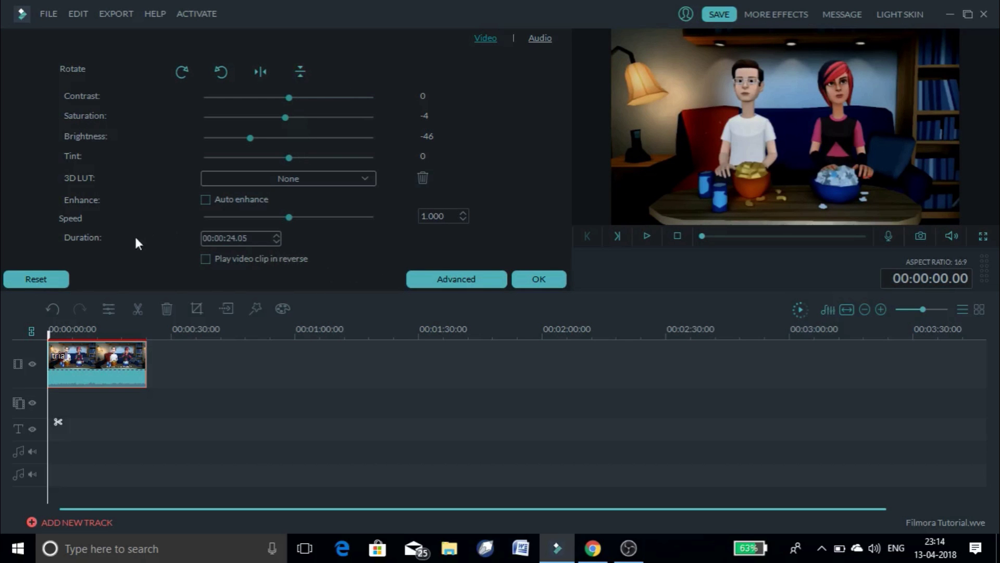
{"action": "left_click", "coordinate": [49, 277]}
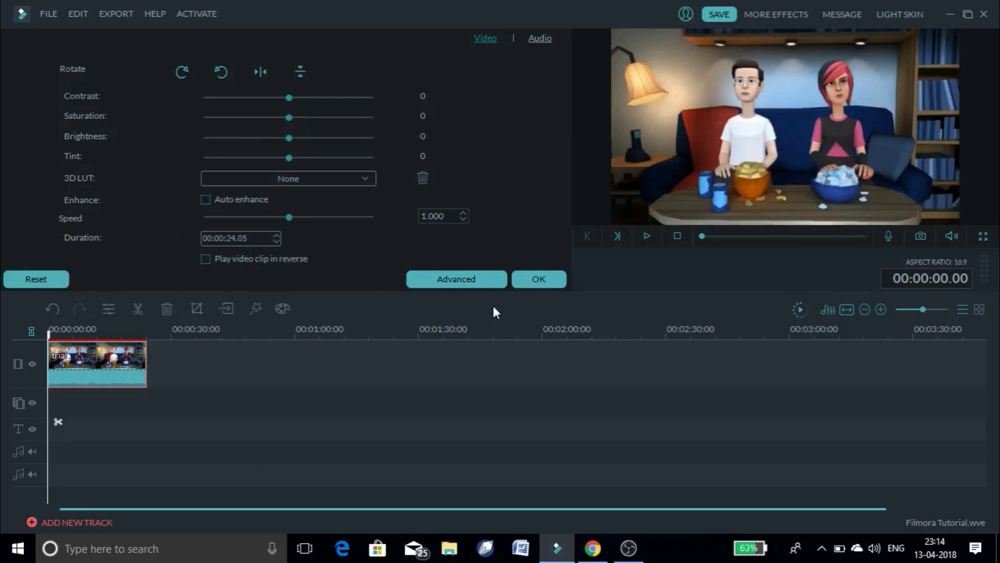
{"action": "left_click", "coordinate": [539, 279]}
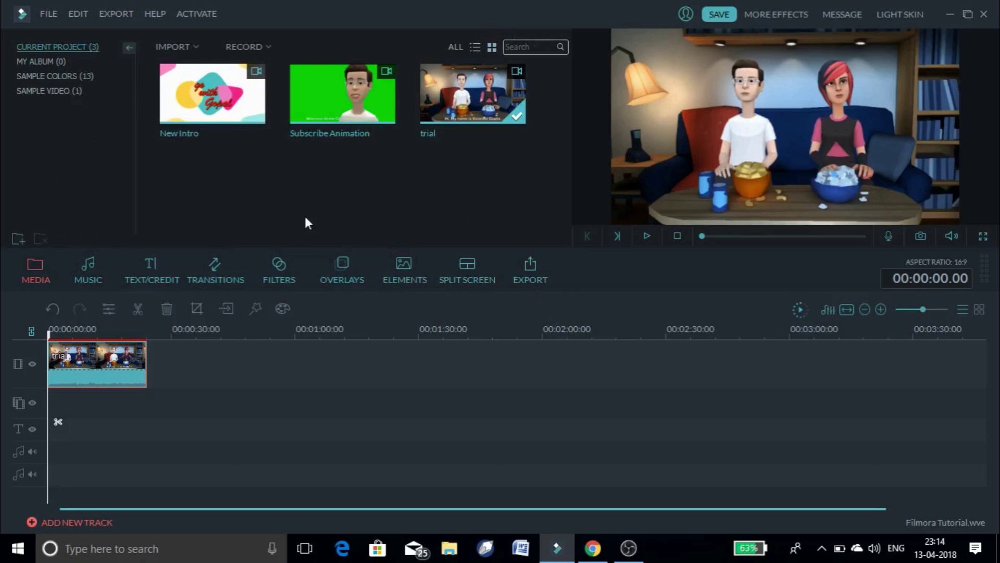
Import the gopal png picture from the Images folder inside Youtube videos on drive G
{"action": "left_click", "coordinate": [175, 46]}
{"action": "left_click", "coordinate": [192, 63]}
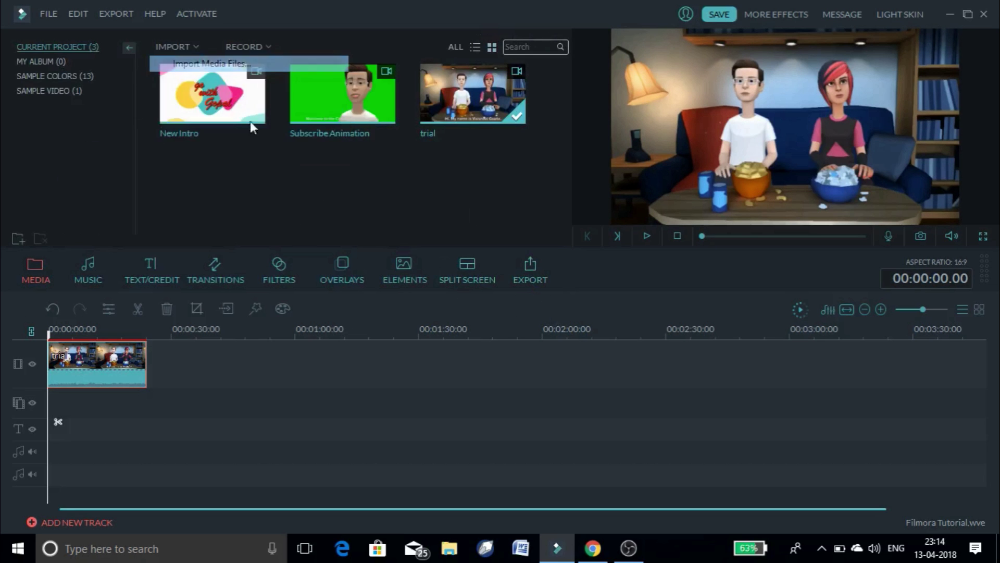
{"action": "left_click", "coordinate": [77, 443]}
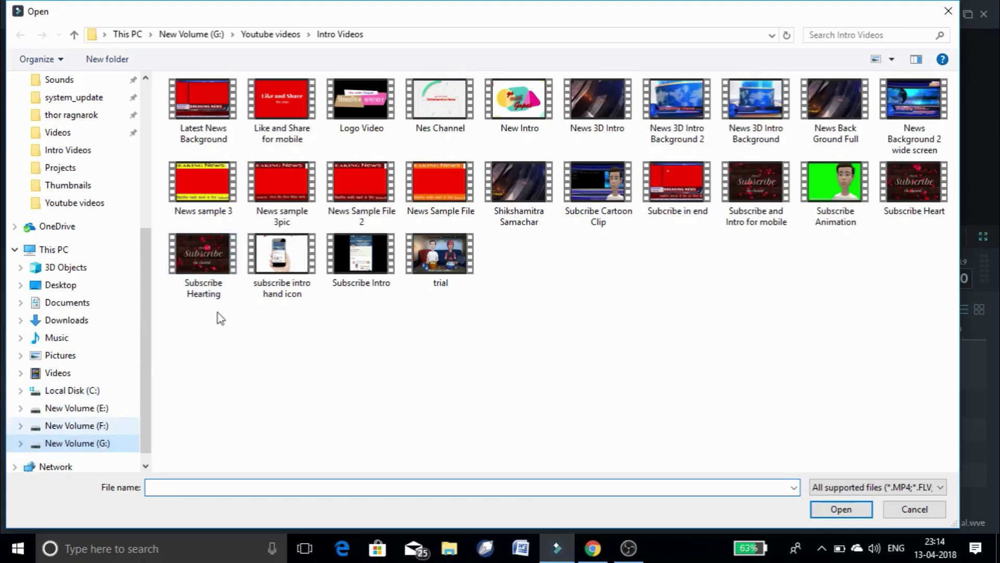
{"action": "double_click", "coordinate": [192, 221]}
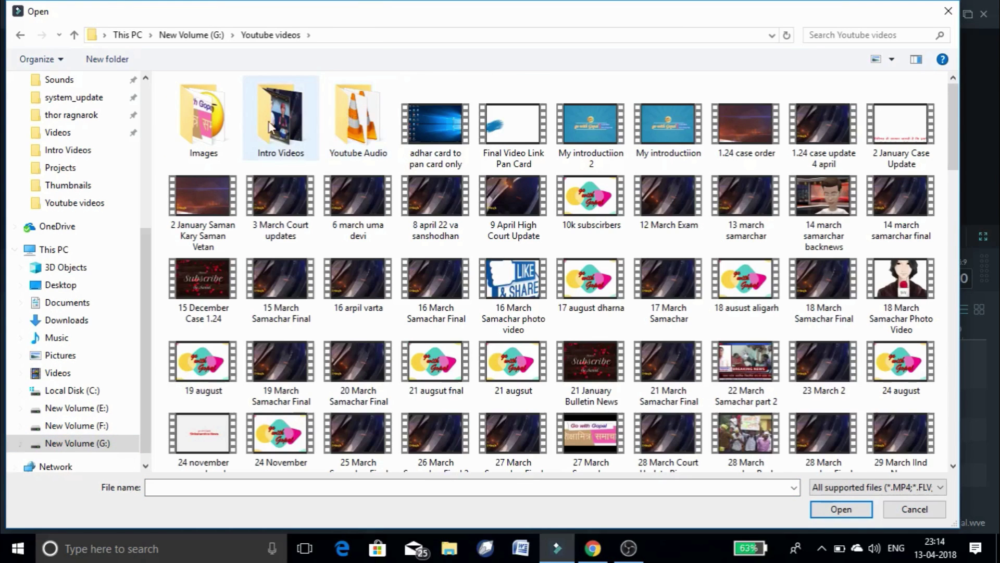
{"action": "double_click", "coordinate": [221, 118]}
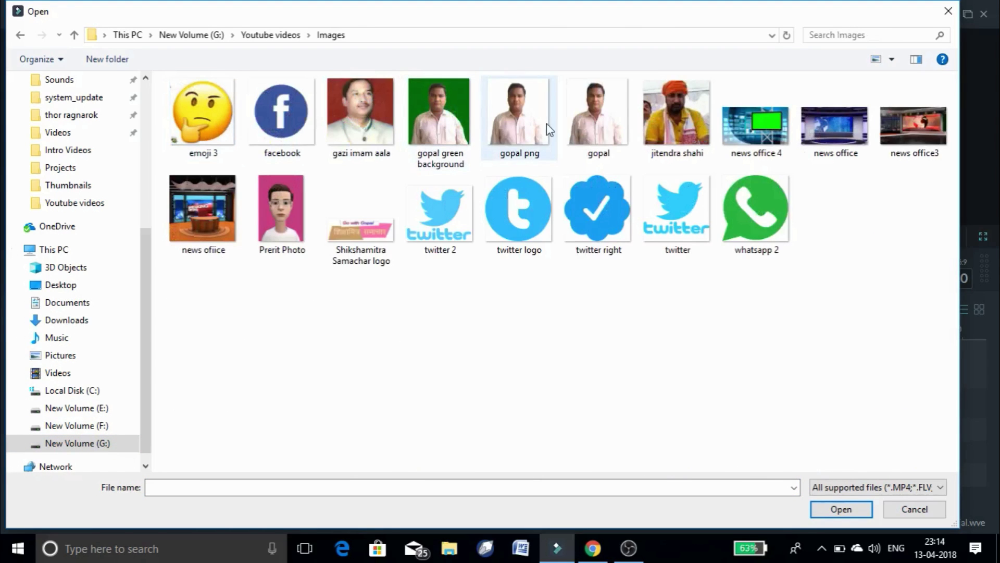
{"action": "double_click", "coordinate": [520, 120]}
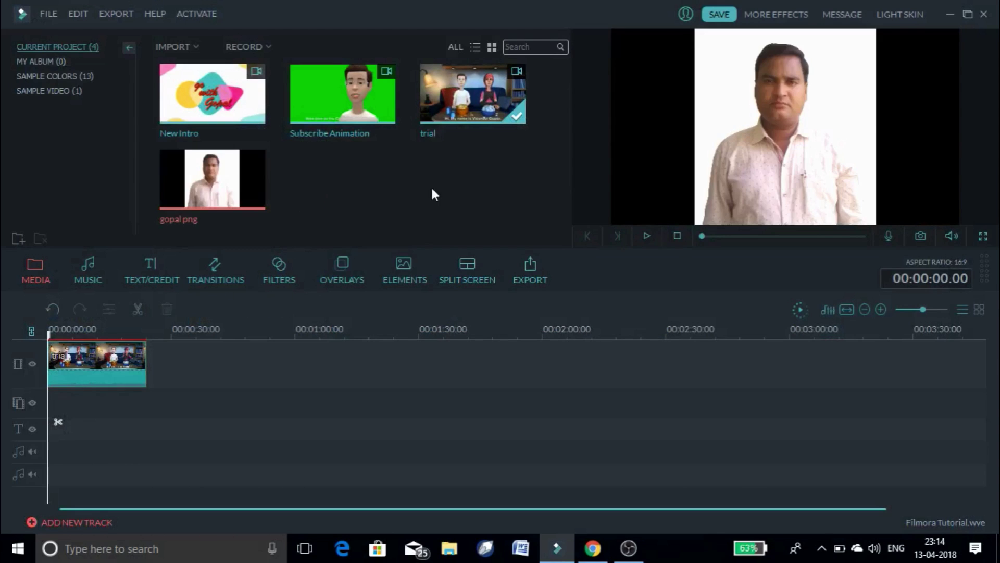
Overlay the gopal png picture at the start of the picture-in-picture track, scaled down into the video frame's upper-right corner
{"action": "left_click_drag", "start_coordinate": [247, 177], "coordinate": [56, 407]}
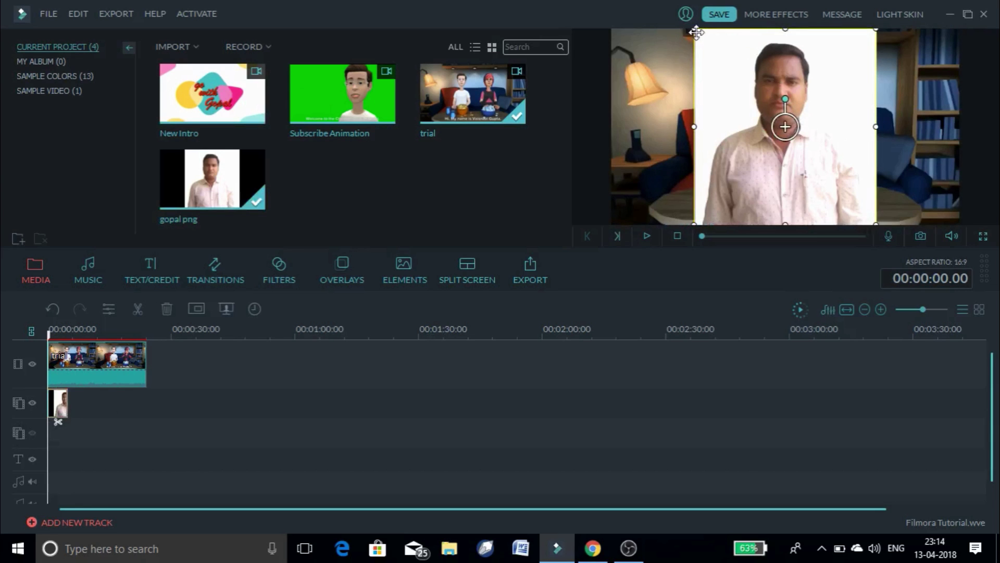
{"action": "left_click_drag", "start_coordinate": [696, 30], "coordinate": [817, 160]}
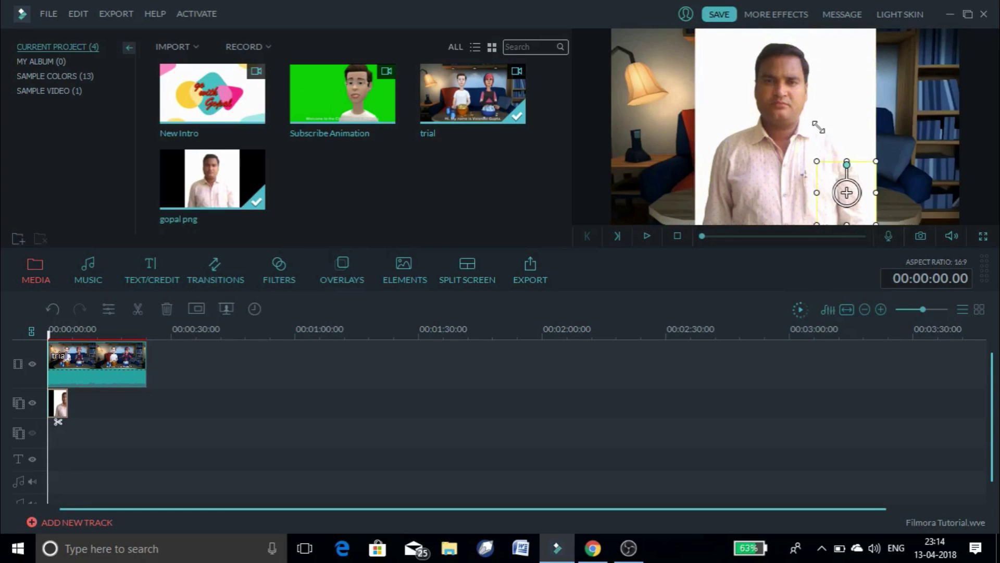
{"action": "left_click_drag", "start_coordinate": [861, 177], "coordinate": [944, 45]}
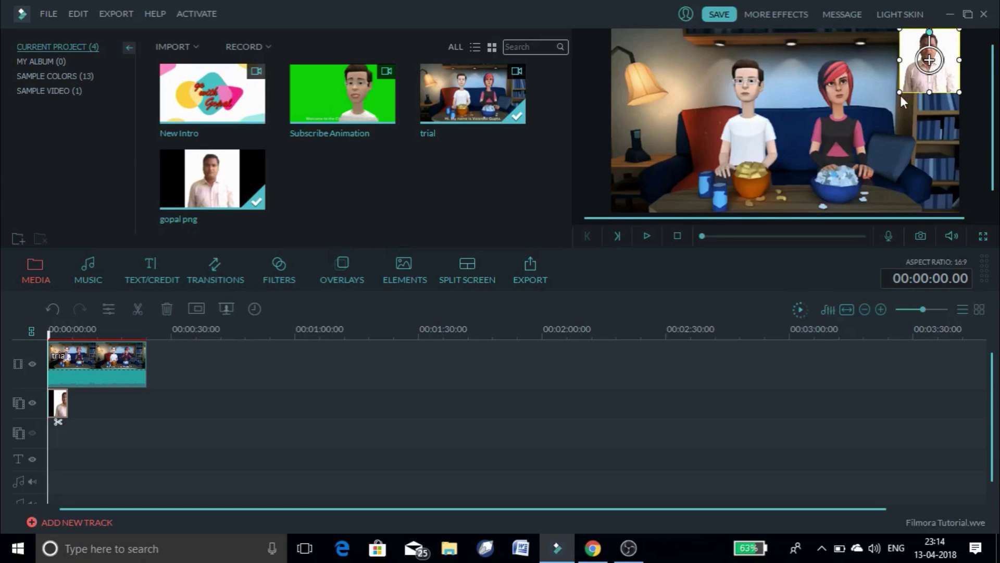
{"action": "left_click_drag", "start_coordinate": [900, 92], "coordinate": [906, 82]}
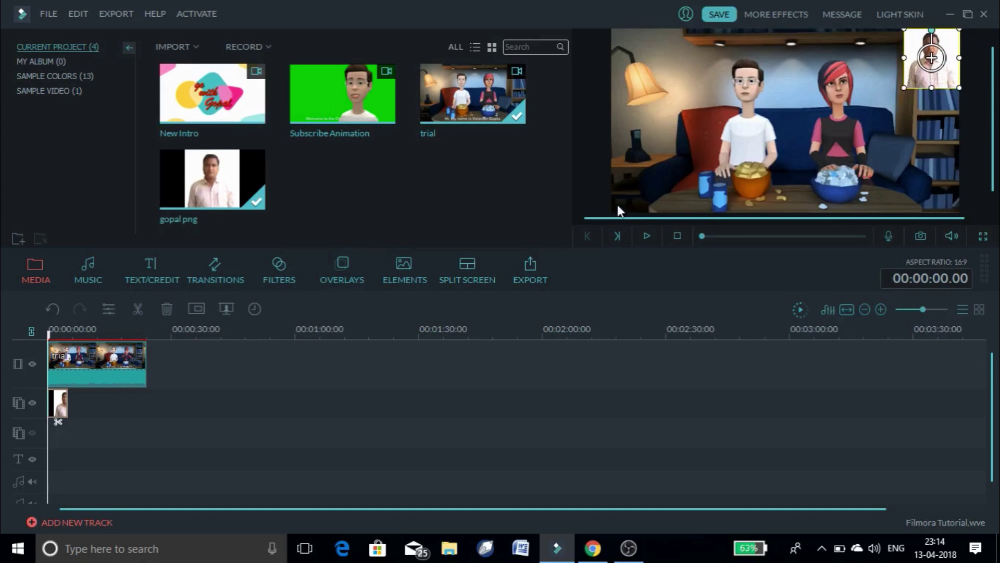
Preview the overlay's duration and extend the gopal png picture to the end of the trial clip at 00:00:24.05
{"action": "left_click", "coordinate": [646, 235]}
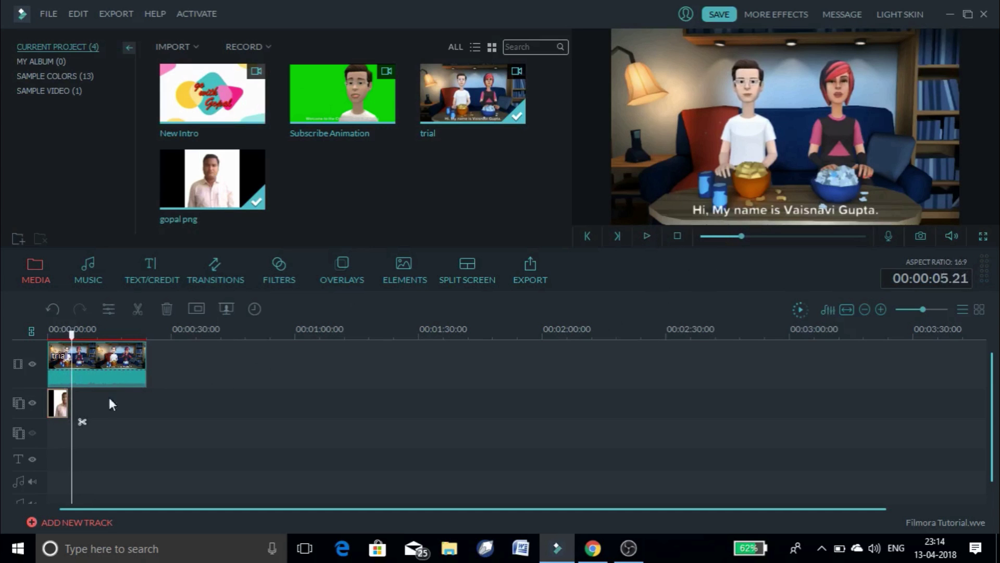
{"action": "left_click_drag", "start_coordinate": [67, 401], "coordinate": [147, 402]}
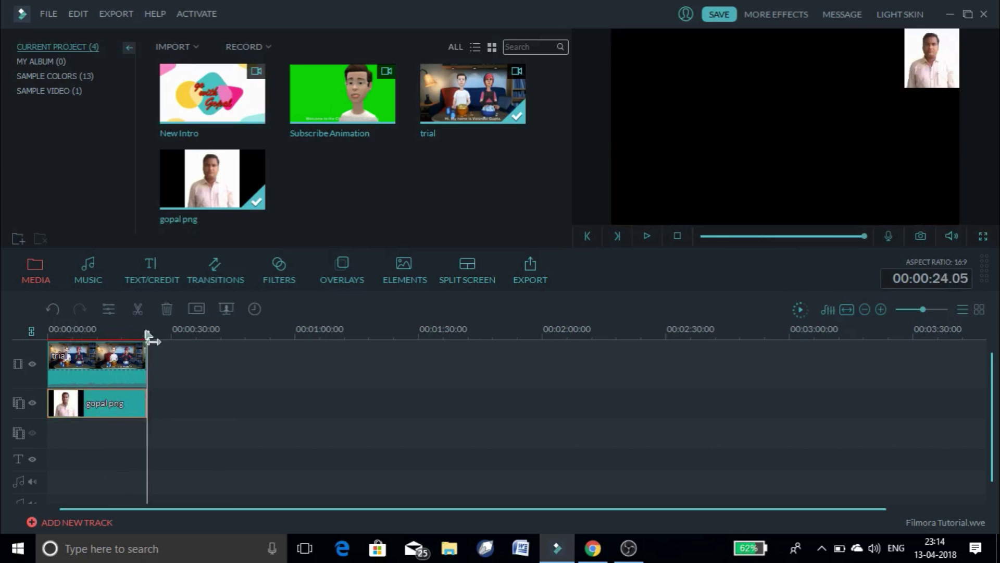
Play and scrub through the timeline to check the overlaid picture over the whole clip, and return the playhead to the start
{"action": "key", "text": "Home"}
{"action": "left_click", "coordinate": [647, 235]}
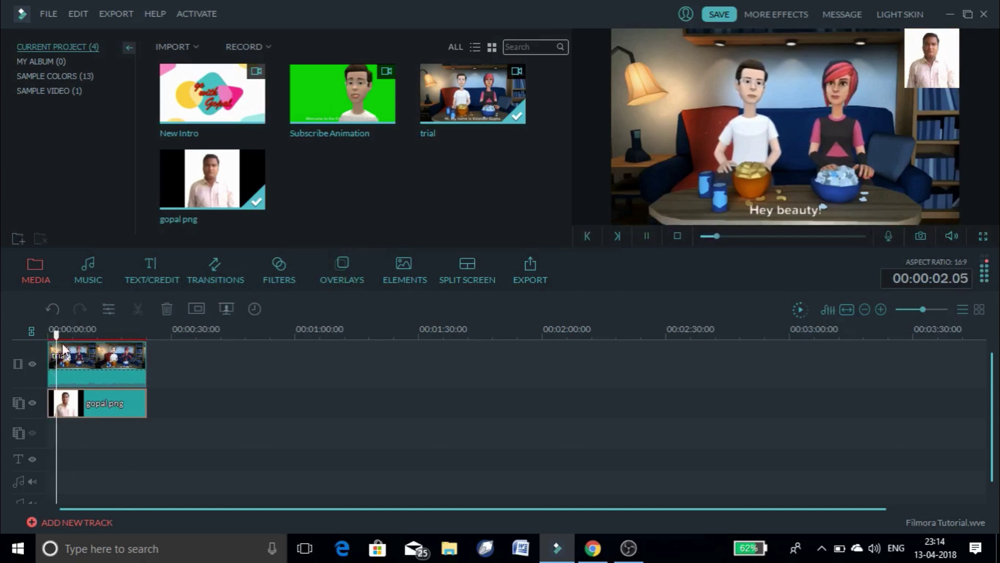
{"action": "left_click", "coordinate": [648, 235]}
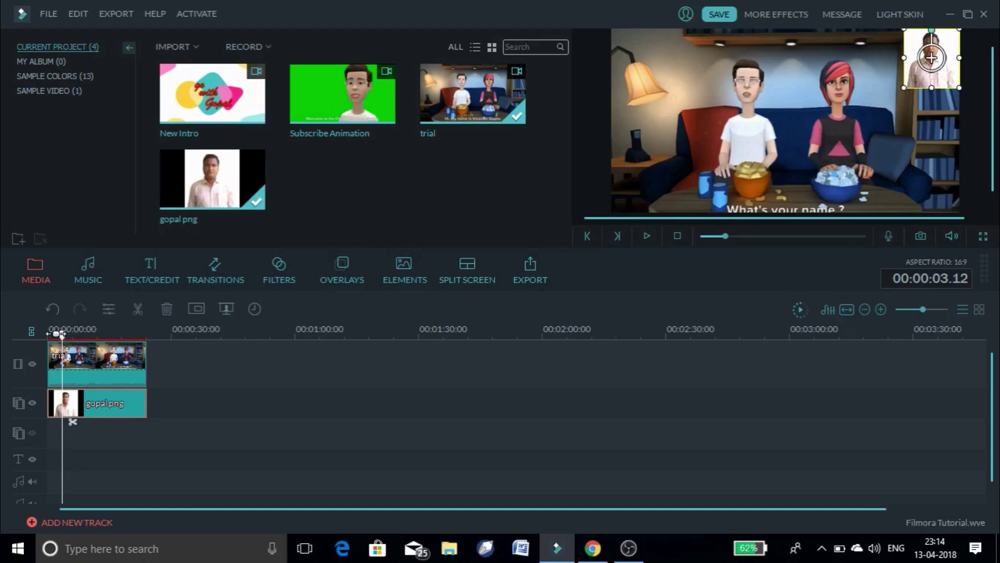
{"action": "left_click_drag", "start_coordinate": [65, 336], "coordinate": [98, 335]}
{"action": "mouse_move", "coordinate": [147, 407]}
{"action": "left_mouse_down"}
{"action": "mouse_move", "coordinate": [80, 406]}
{"action": "mouse_move", "coordinate": [161, 406]}
{"action": "mouse_move", "coordinate": [158, 421]}
{"action": "left_mouse_up"}
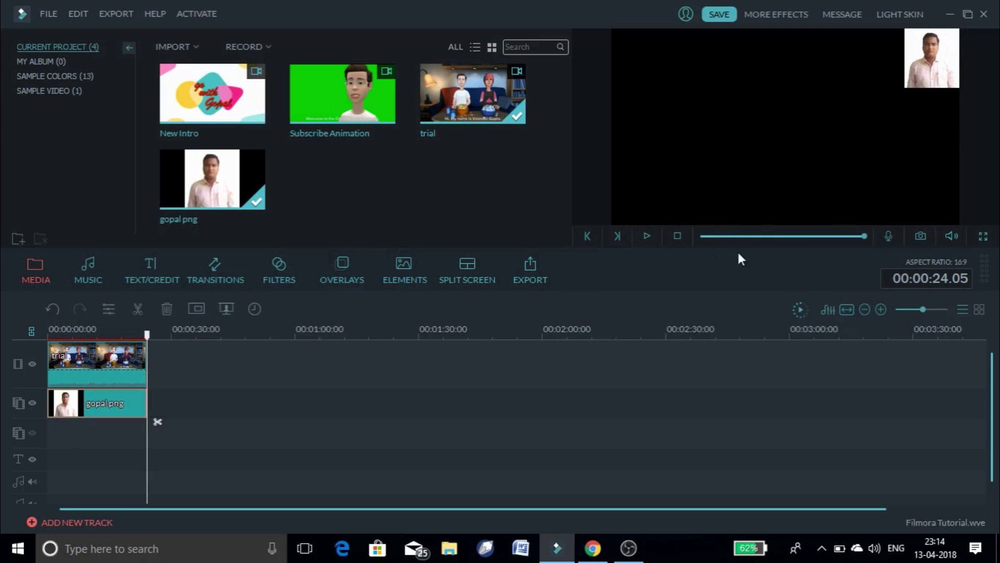
{"action": "key", "text": "Home"}
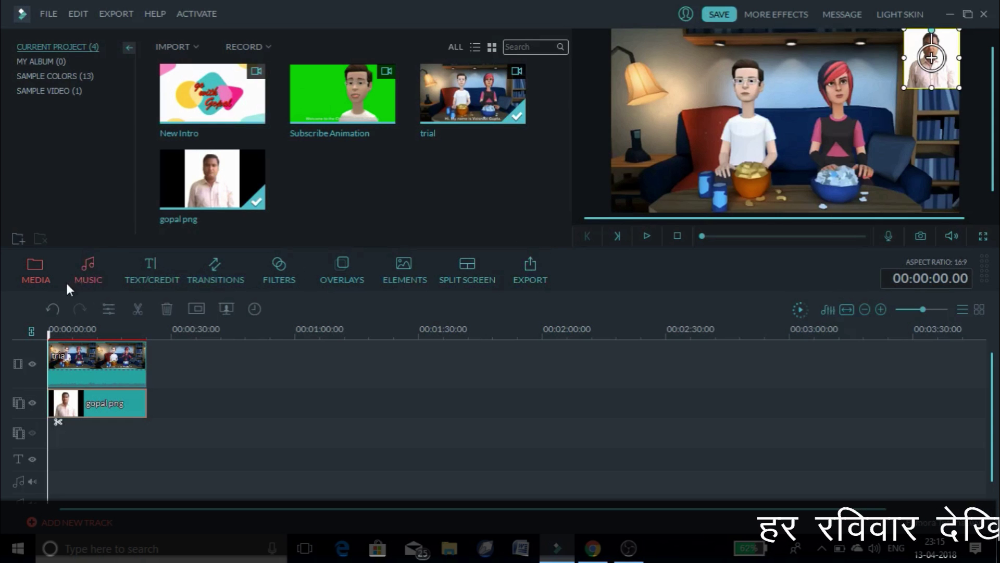
Add the Drift - Drift music at the start of the audio track, below the trial clip
{"action": "left_click", "coordinate": [95, 276]}
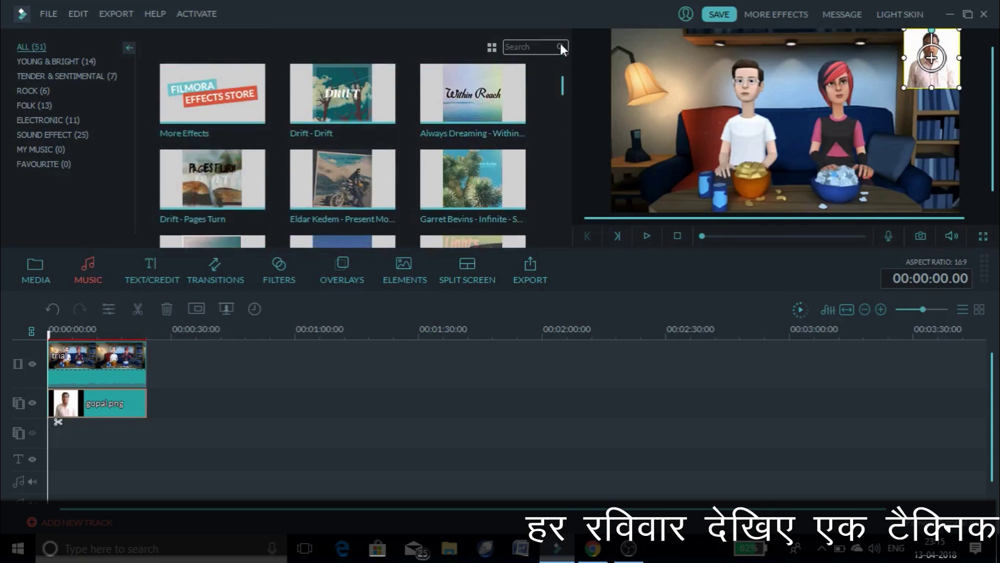
{"action": "left_click_drag", "start_coordinate": [388, 99], "coordinate": [59, 440]}
{"action": "left_click", "coordinate": [806, 482]}
{"action": "left_click_drag", "start_coordinate": [756, 491], "coordinate": [296, 490]}
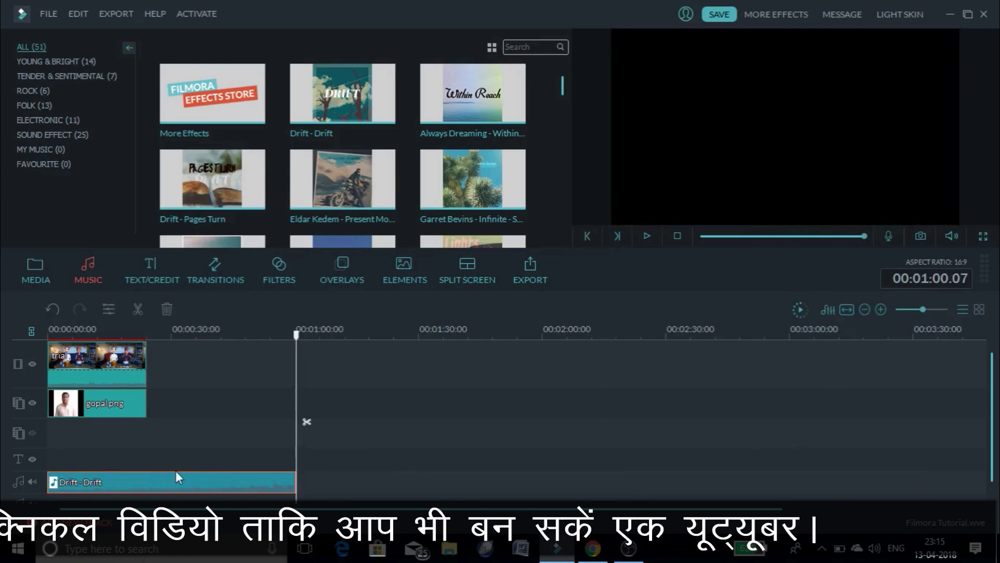
Split the Drift - Drift music at 00:00:23.19, near the end of the trial clip, and delete the remaining part
{"action": "left_click_drag", "start_coordinate": [297, 335], "coordinate": [145, 344]}
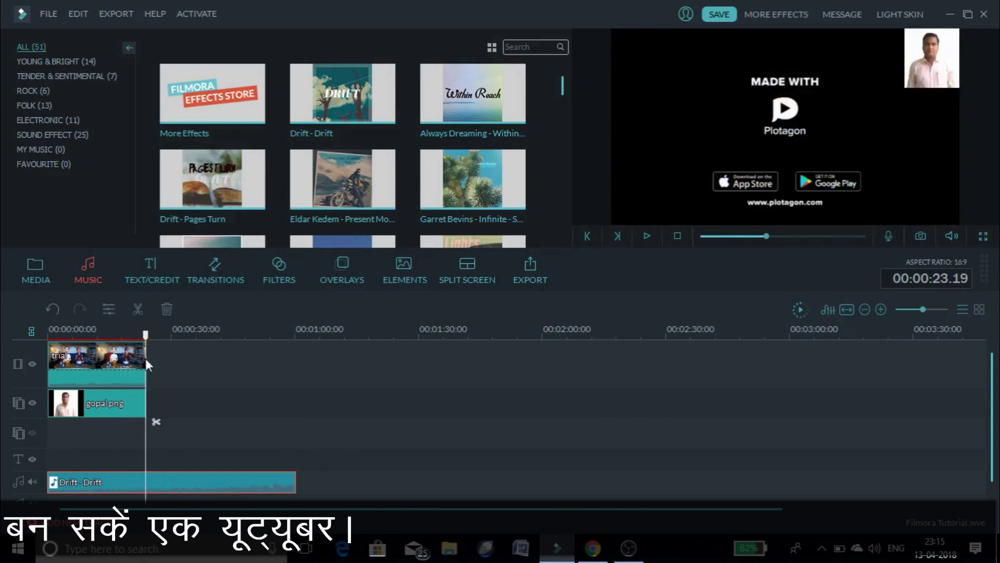
{"action": "right_click", "coordinate": [169, 483]}
{"action": "left_click", "coordinate": [202, 454]}
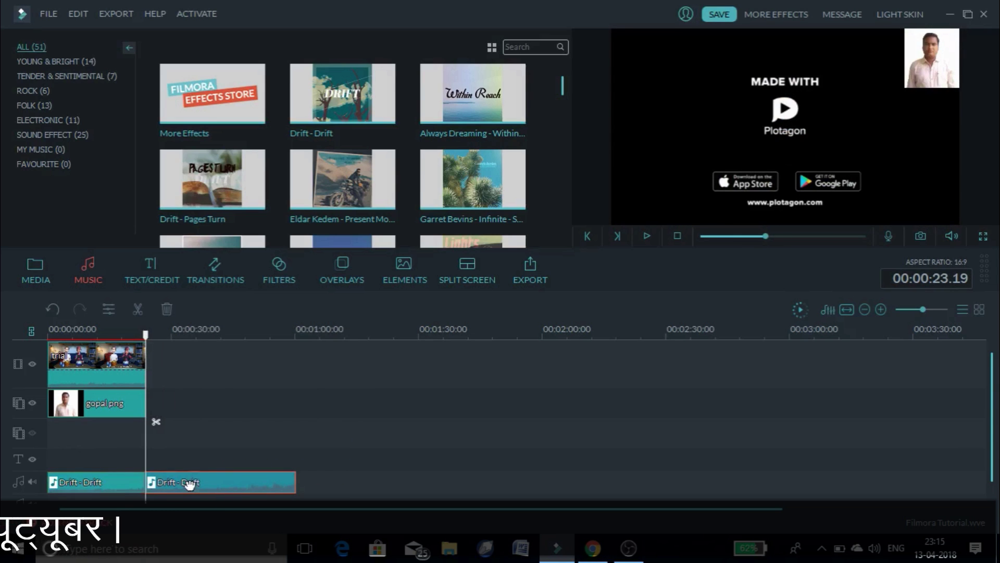
{"action": "right_click", "coordinate": [187, 484]}
{"action": "left_click", "coordinate": [223, 472]}
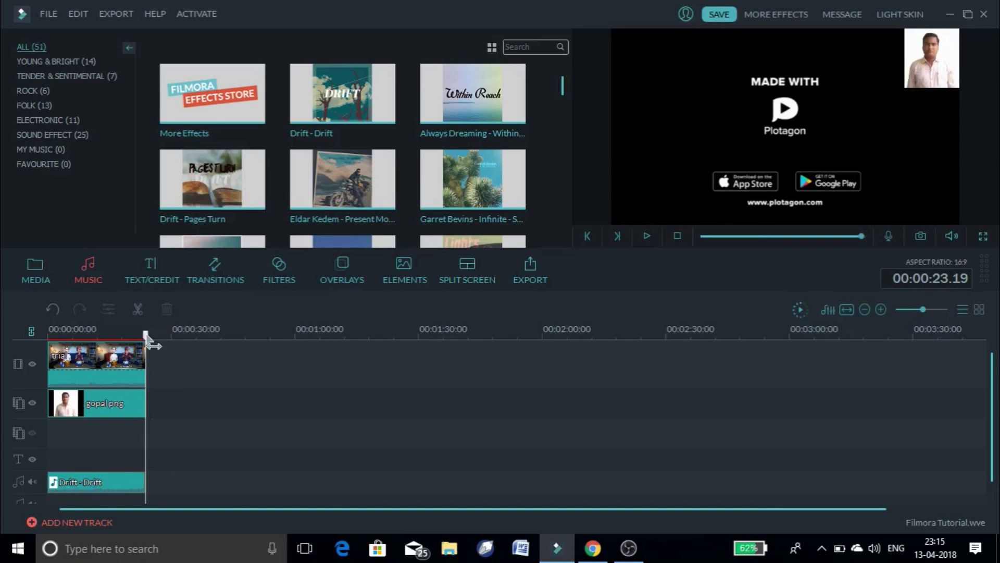
Play the project from the start and lower the Drift - Drift music's volume to 10
{"action": "left_click_drag", "start_coordinate": [146, 335], "coordinate": [54, 343]}
{"action": "left_click", "coordinate": [647, 236]}
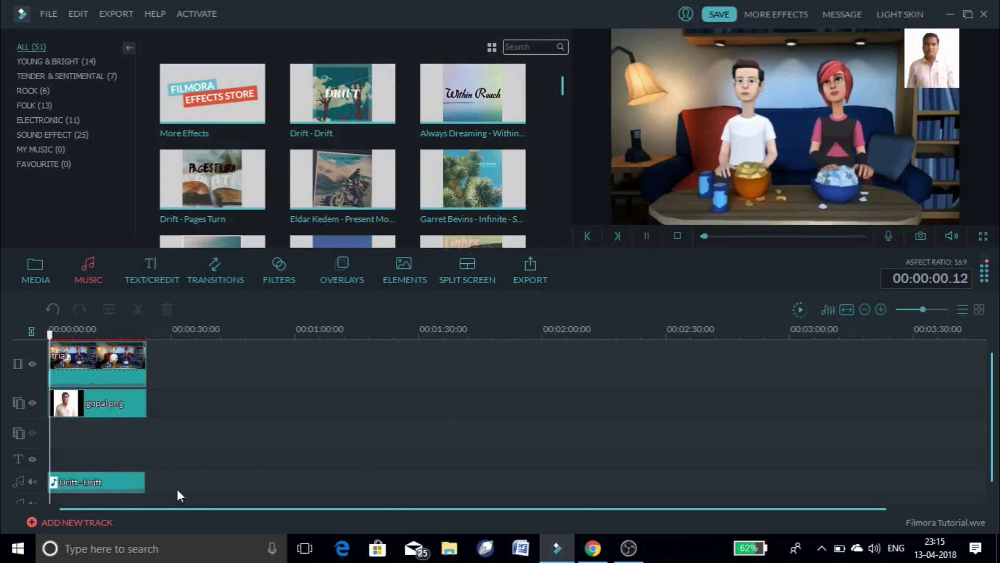
{"action": "double_click", "coordinate": [102, 484]}
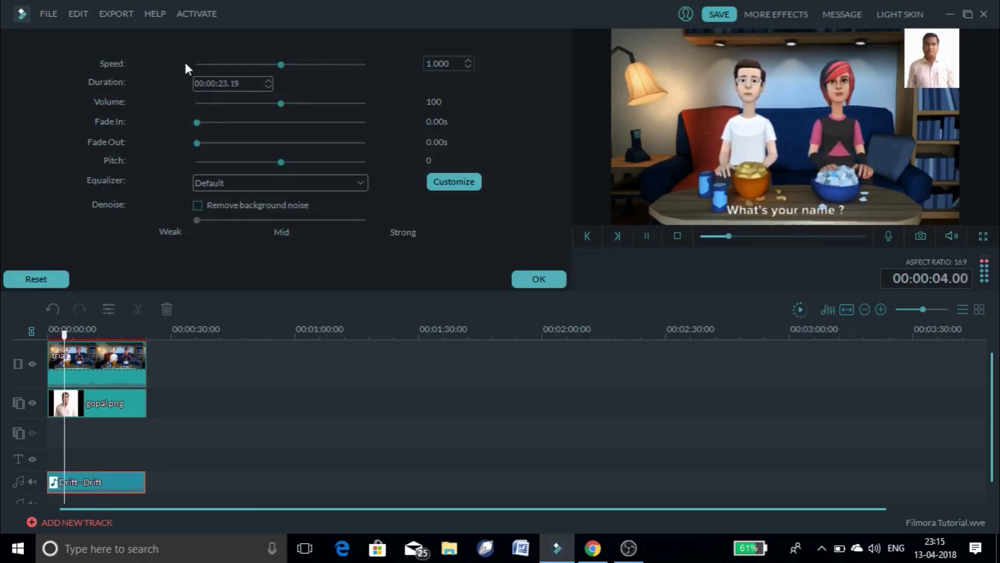
{"action": "left_click", "coordinate": [212, 103]}
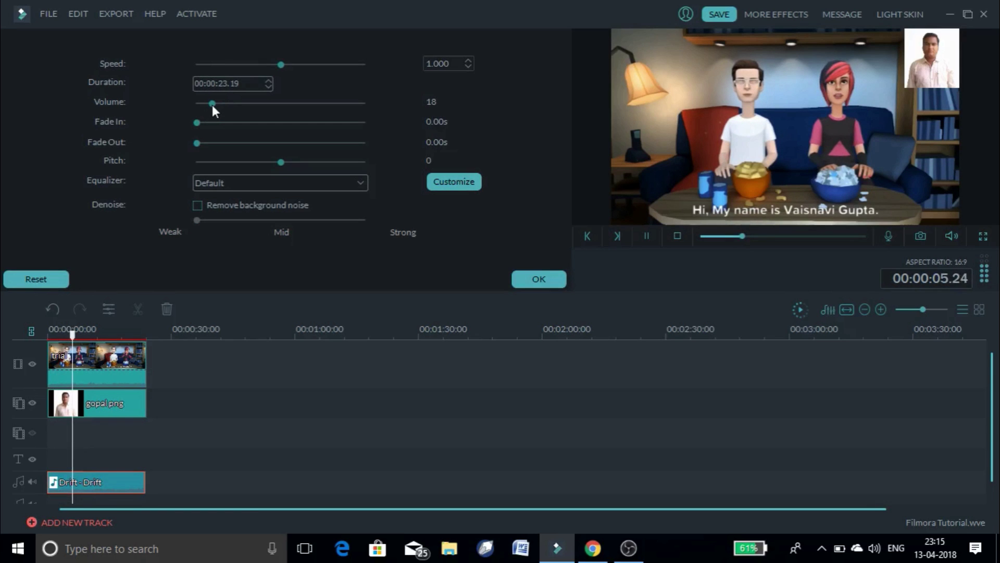
{"action": "left_click_drag", "start_coordinate": [209, 103], "coordinate": [205, 104]}
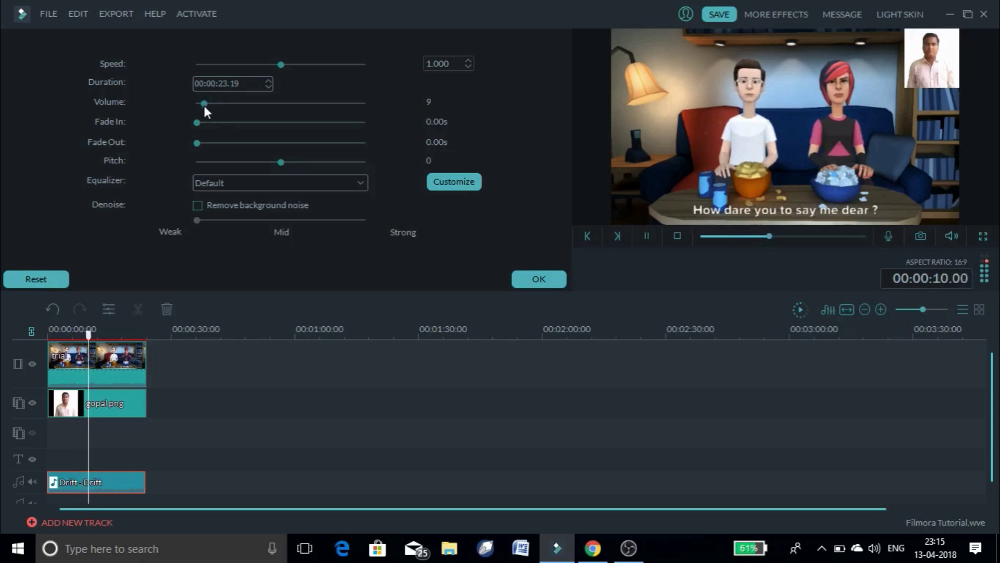
{"action": "left_click_drag", "start_coordinate": [203, 103], "coordinate": [205, 104]}
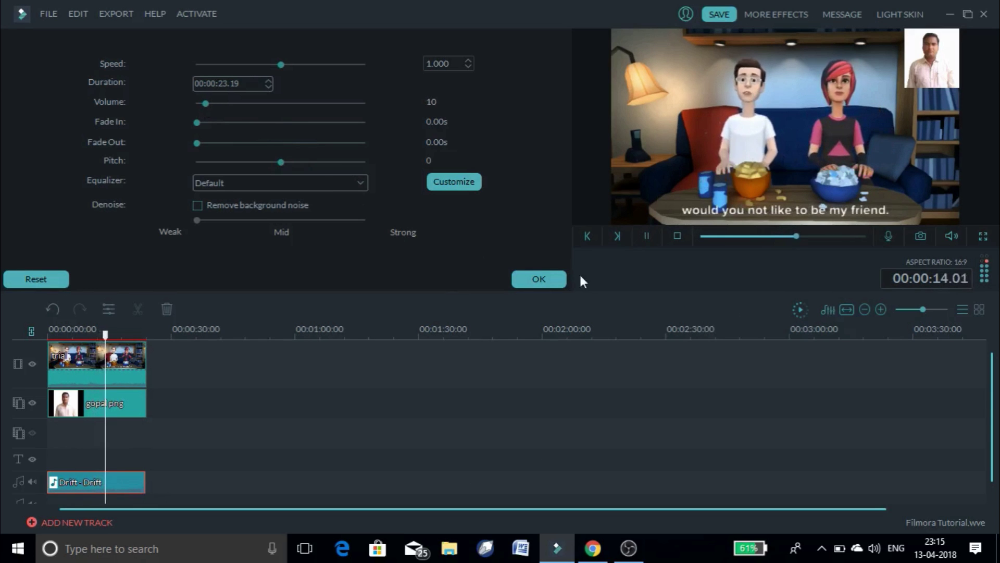
{"action": "left_click", "coordinate": [532, 271]}
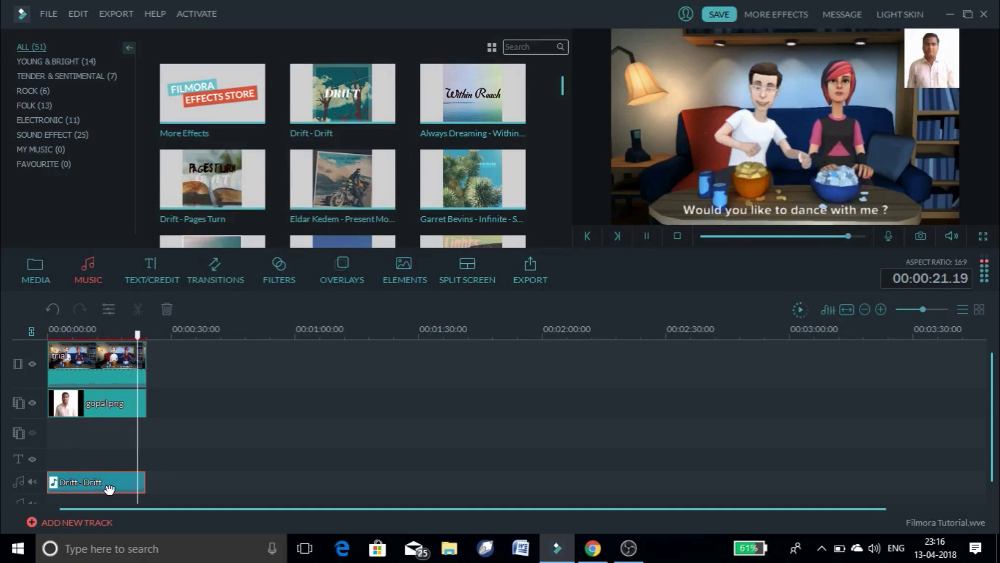
{"action": "left_click", "coordinate": [647, 236]}
Preview the Opener 2 title template and insert it at the start of the timeline, before the trial clip
{"action": "left_click", "coordinate": [151, 271]}
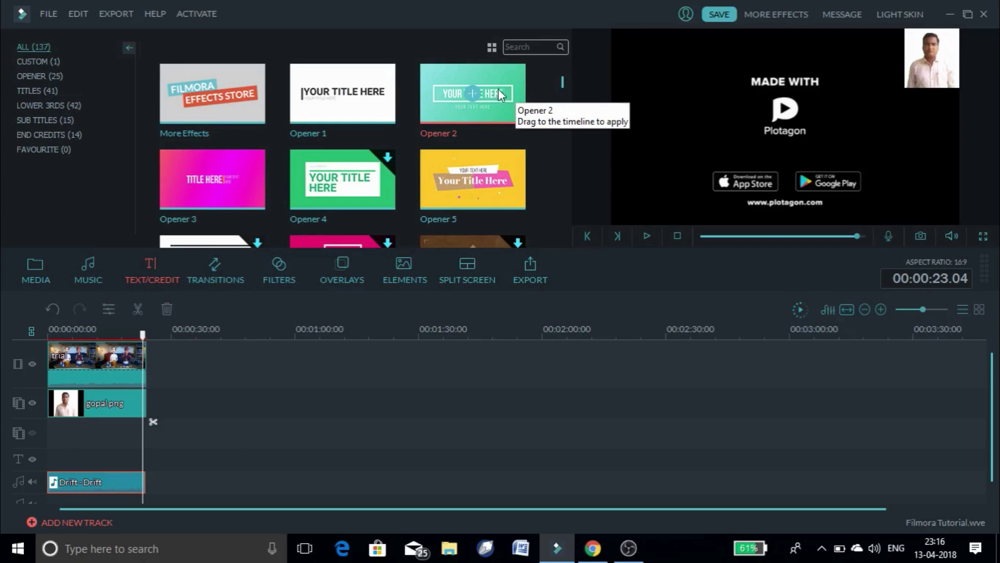
{"action": "left_click", "coordinate": [505, 79]}
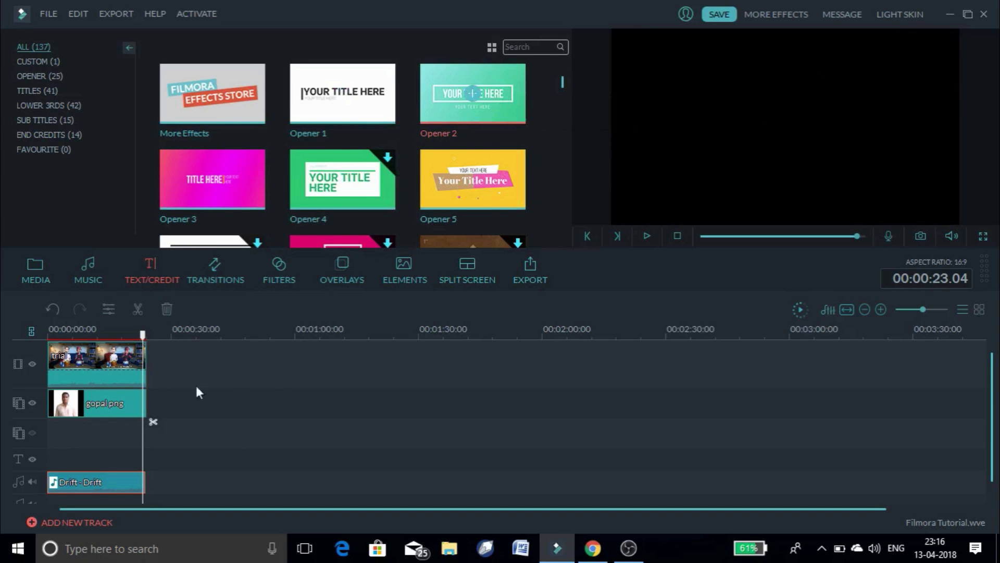
{"action": "mouse_move", "coordinate": [61, 376]}
{"action": "left_mouse_down"}
{"action": "mouse_move", "coordinate": [83, 362]}
{"action": "mouse_move", "coordinate": [51, 366]}
{"action": "mouse_move", "coordinate": [58, 387]}
{"action": "left_mouse_up"}
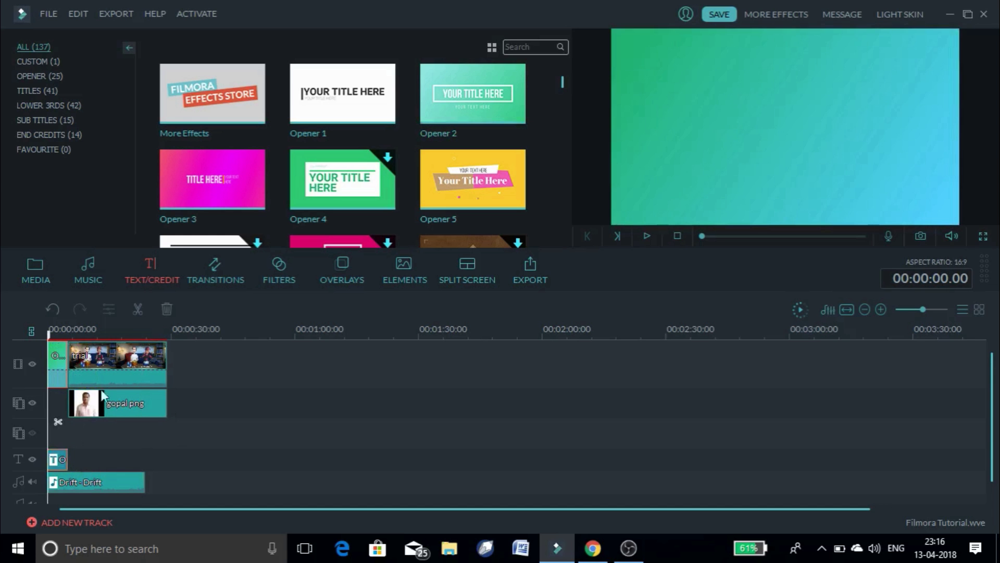
Change the opener's main title to "Welcome" and centre it inside the white frame
{"action": "double_click", "coordinate": [58, 461]}
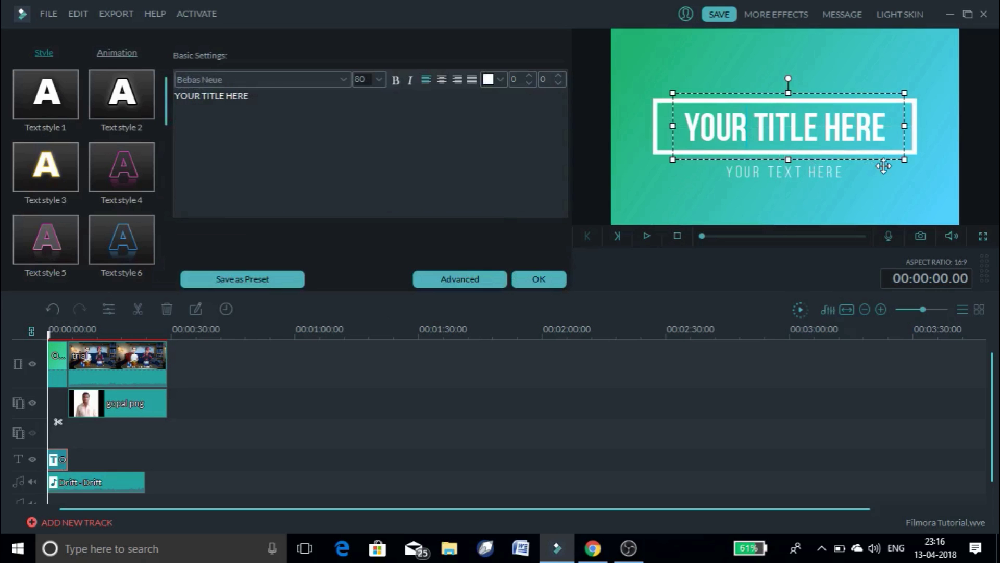
{"action": "double_click", "coordinate": [884, 166]}
{"action": "type", "text": "Wel"}
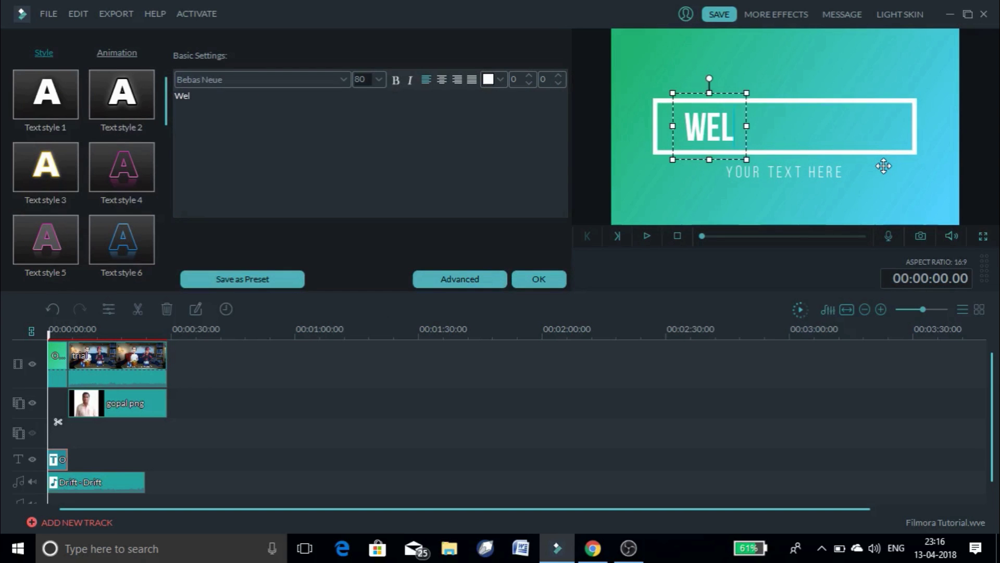
{"action": "type", "text": "come"}
{"action": "left_click_drag", "start_coordinate": [766, 95], "coordinate": [807, 90]}
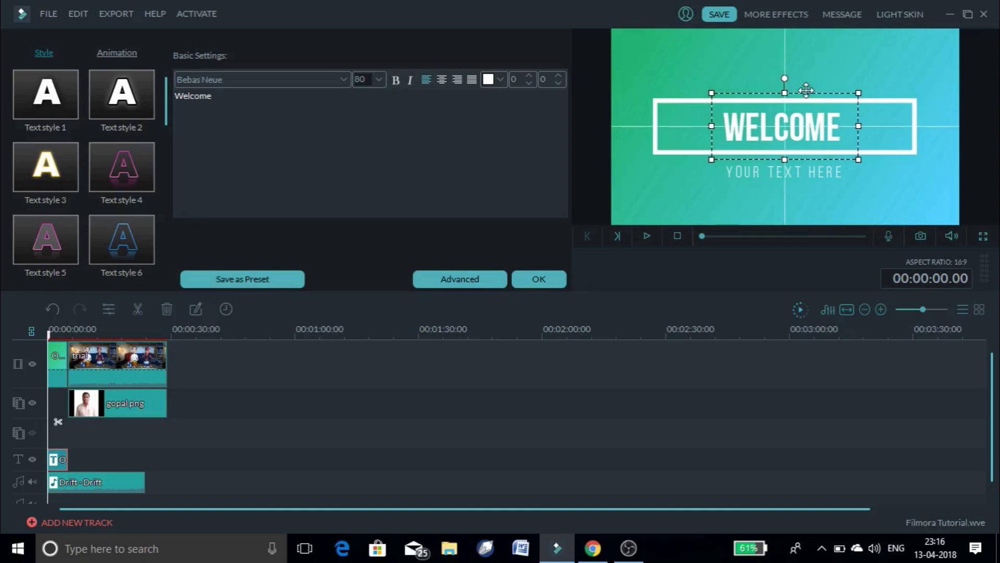
Change the opener's smaller text line under the frame to "go with gopal"
{"action": "left_click", "coordinate": [766, 175]}
{"action": "double_click", "coordinate": [841, 189]}
{"action": "type", "text": "go with"}
{"action": "key", "text": "BackSpace"}
{"action": "type", "text": "h gopal"}
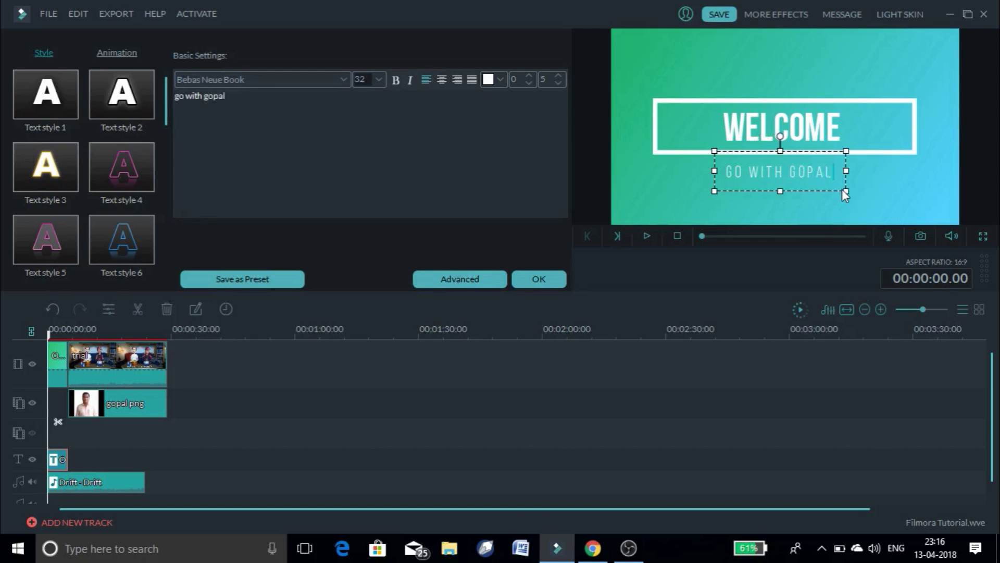
Play the edited opener to check it, and accept its text changes
{"action": "left_click", "coordinate": [647, 237]}
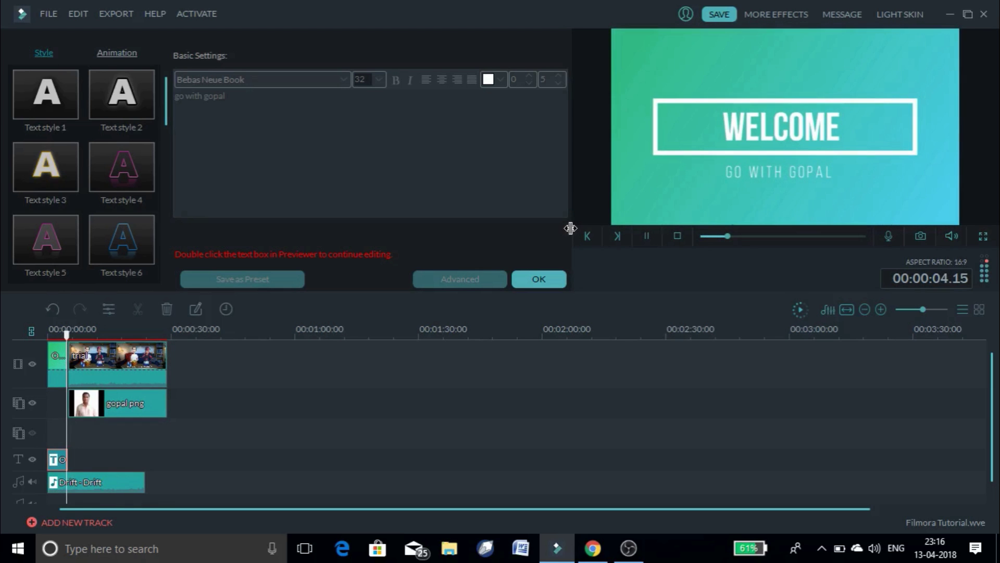
{"action": "left_click", "coordinate": [550, 277]}
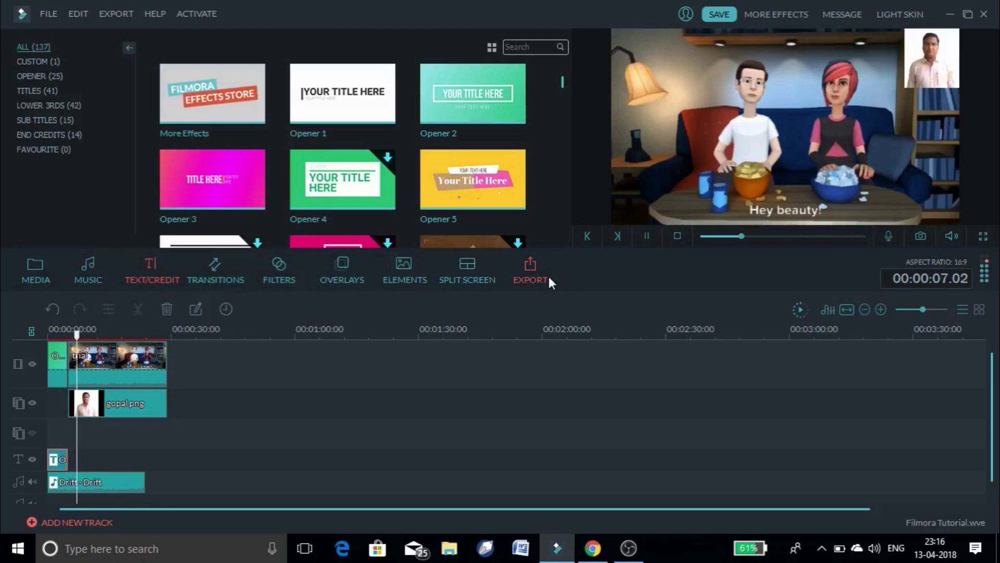
{"action": "left_click", "coordinate": [646, 236]}
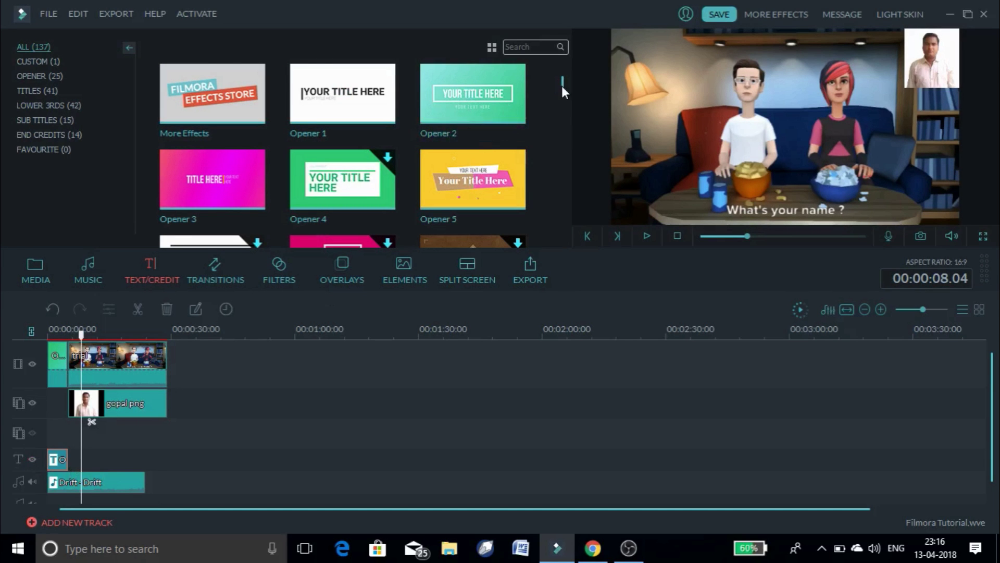
Browse the Opener, Titles and Lower 3rds templates, previewing Title 2 and Title 3
{"action": "left_click_drag", "start_coordinate": [562, 85], "coordinate": [562, 90]}
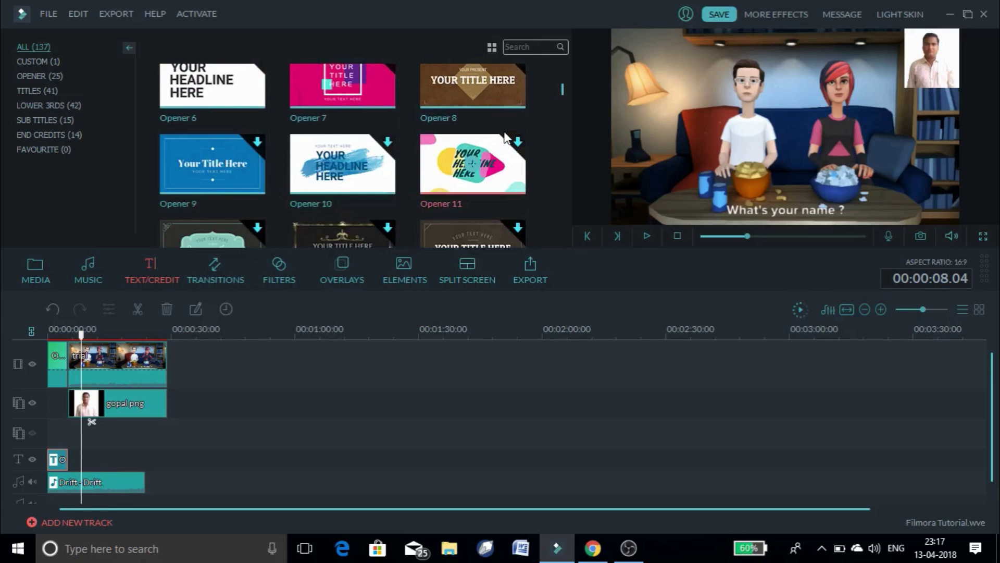
{"action": "left_click_drag", "start_coordinate": [567, 89], "coordinate": [577, 45]}
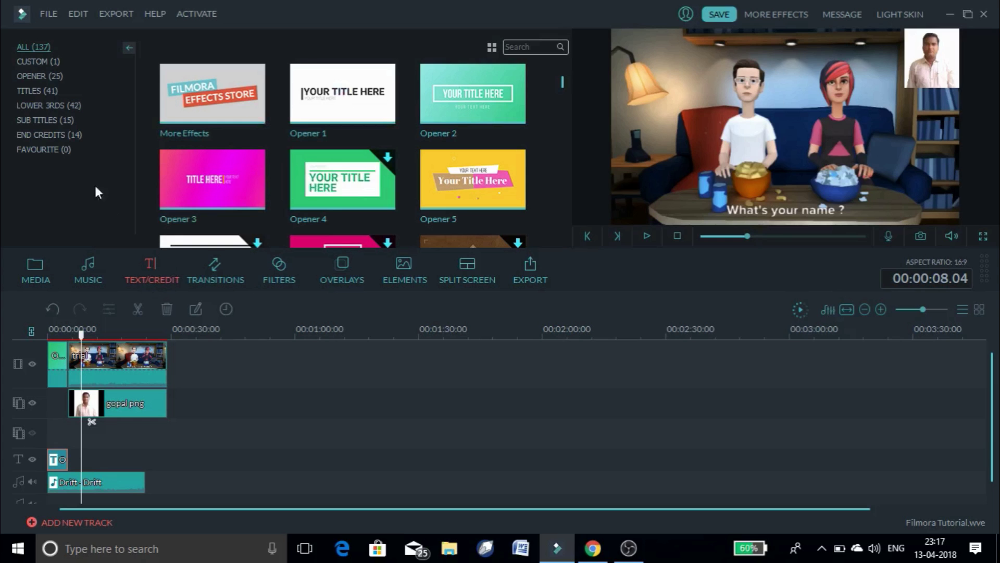
{"action": "left_click", "coordinate": [48, 74]}
{"action": "left_click", "coordinate": [39, 90]}
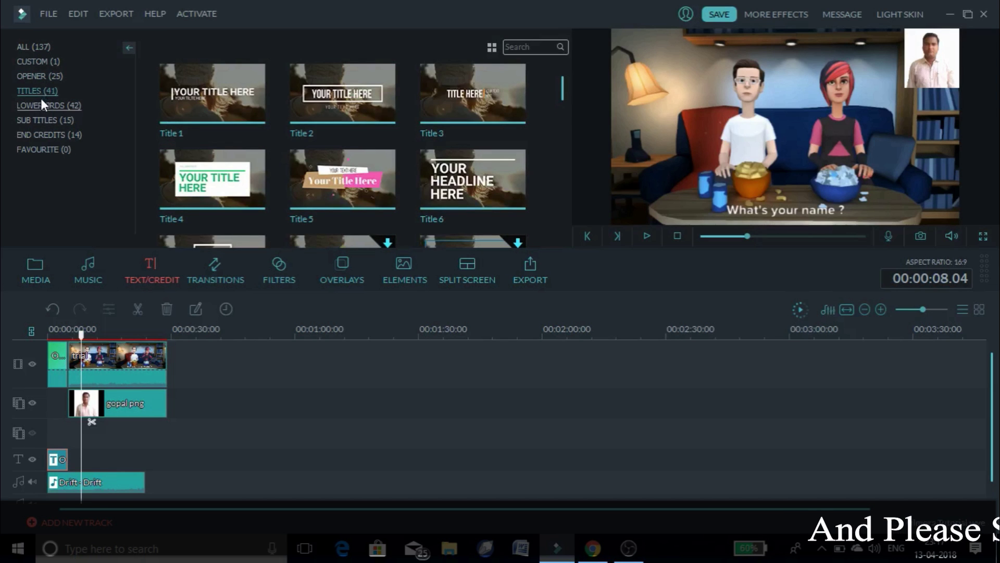
{"action": "left_click", "coordinate": [382, 94]}
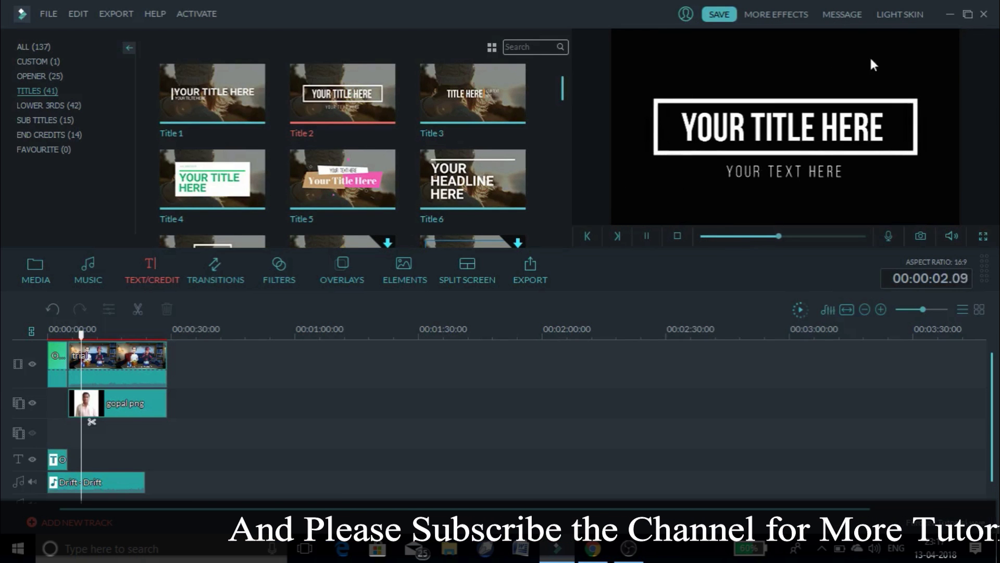
{"action": "left_click", "coordinate": [497, 113]}
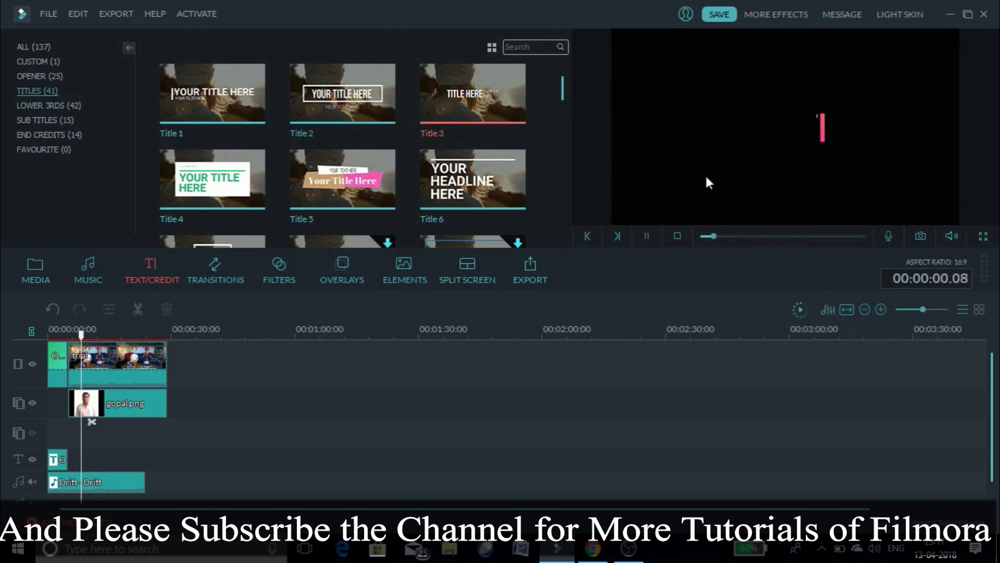
{"action": "left_click", "coordinate": [40, 105]}
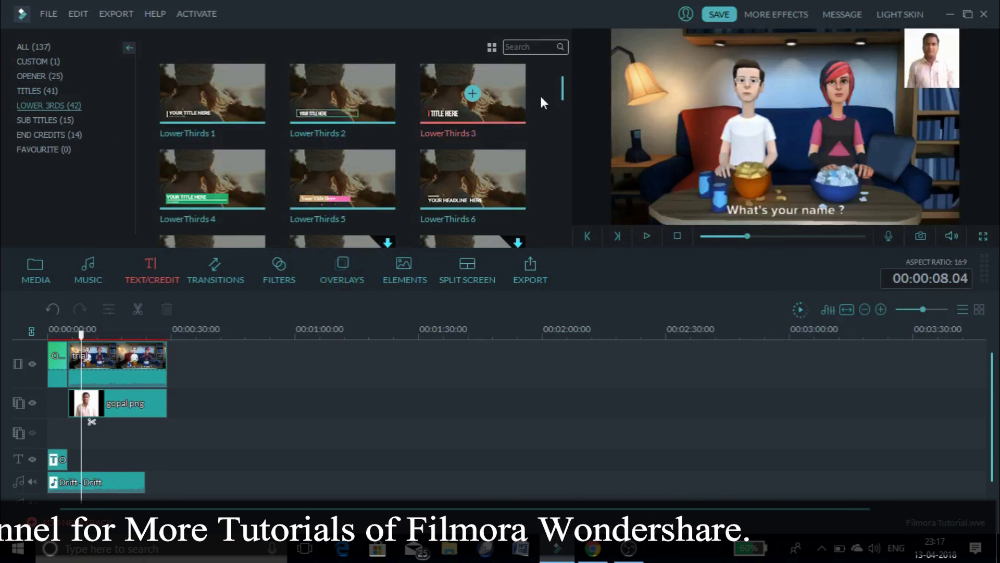
{"action": "left_click_drag", "start_coordinate": [562, 89], "coordinate": [562, 105]}
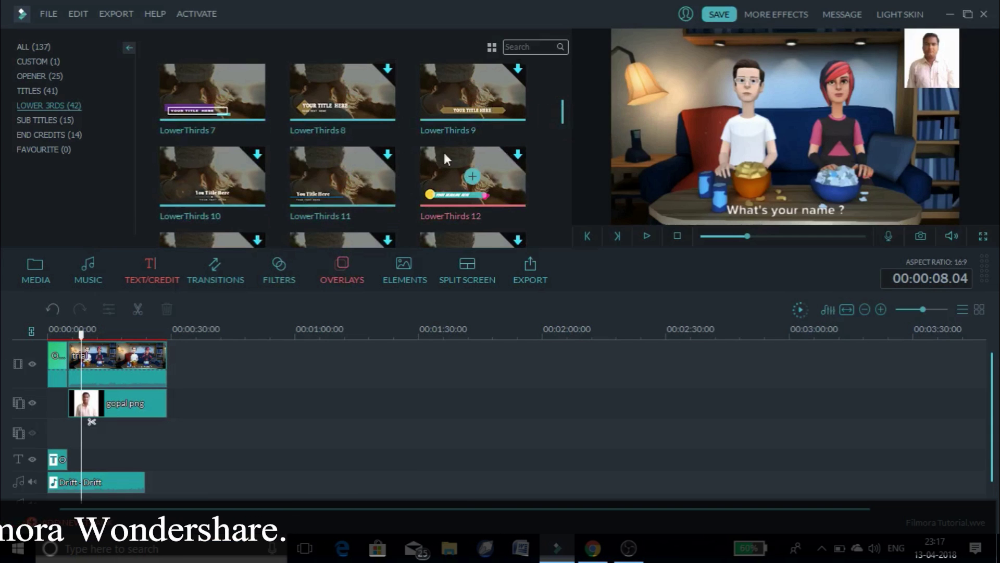
Add LowerThirds 6 instead of LowerThirds 9 to the text track right after the opener, and preview it
{"action": "left_click_drag", "start_coordinate": [472, 90], "coordinate": [70, 422]}
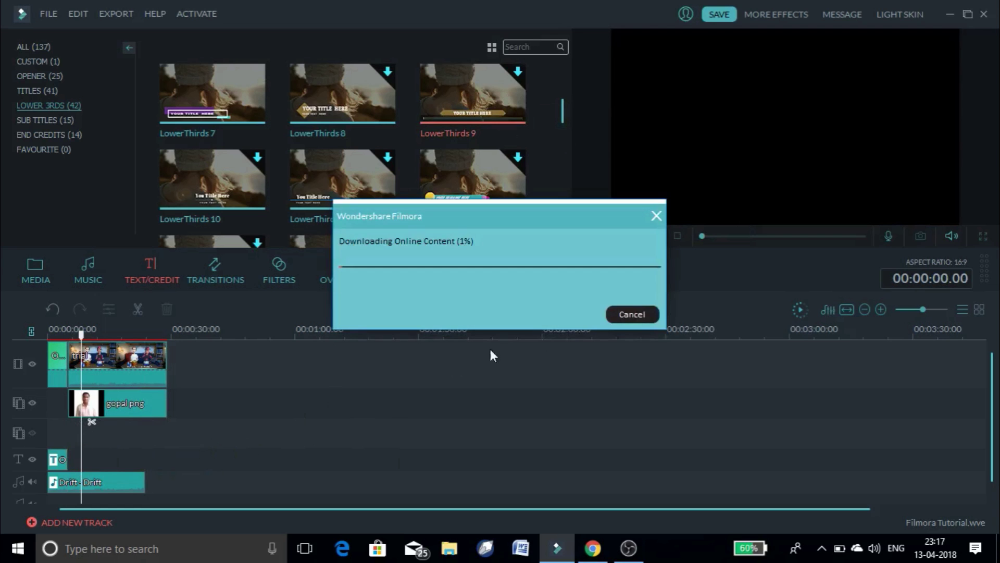
{"action": "left_click", "coordinate": [631, 314]}
{"action": "scroll", "coordinate": [555, 124], "scroll_direction": "up", "scroll_amount": 2}
{"action": "scroll", "coordinate": [570, 109], "scroll_direction": "up", "scroll_amount": 2}
{"action": "left_click_drag", "start_coordinate": [496, 130], "coordinate": [191, 397]}
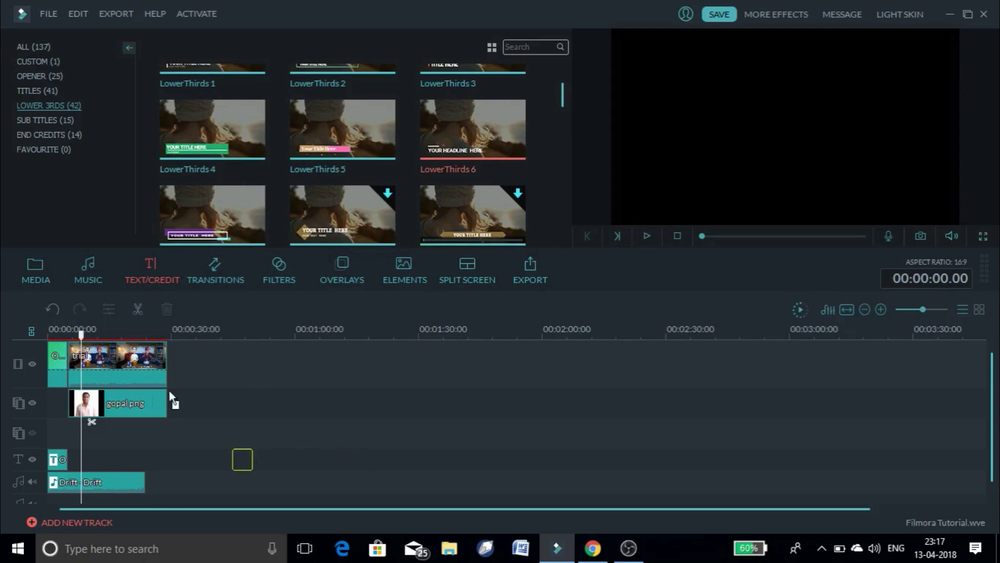
{"action": "left_click_drag", "start_coordinate": [67, 423], "coordinate": [86, 469]}
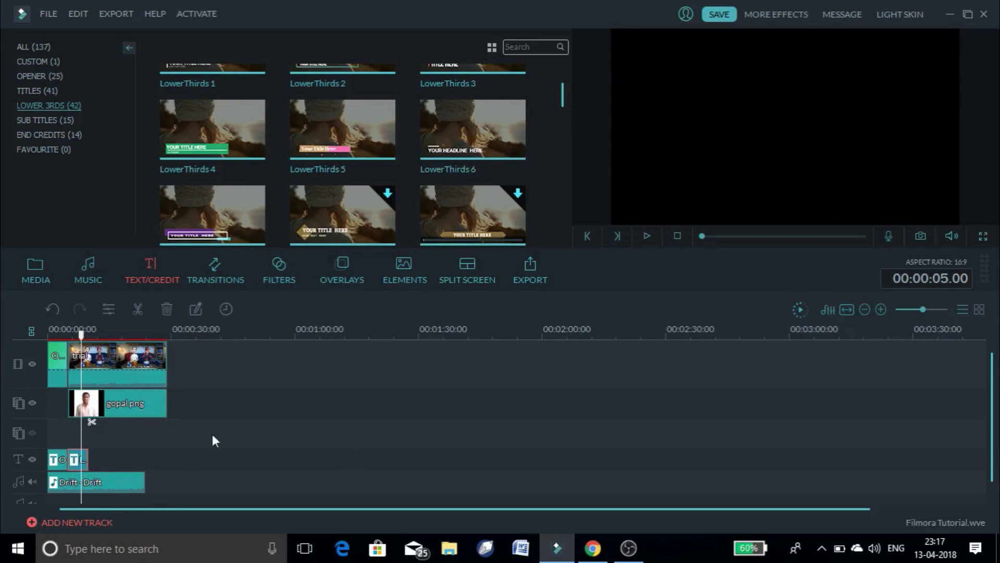
{"action": "left_click", "coordinate": [647, 237]}
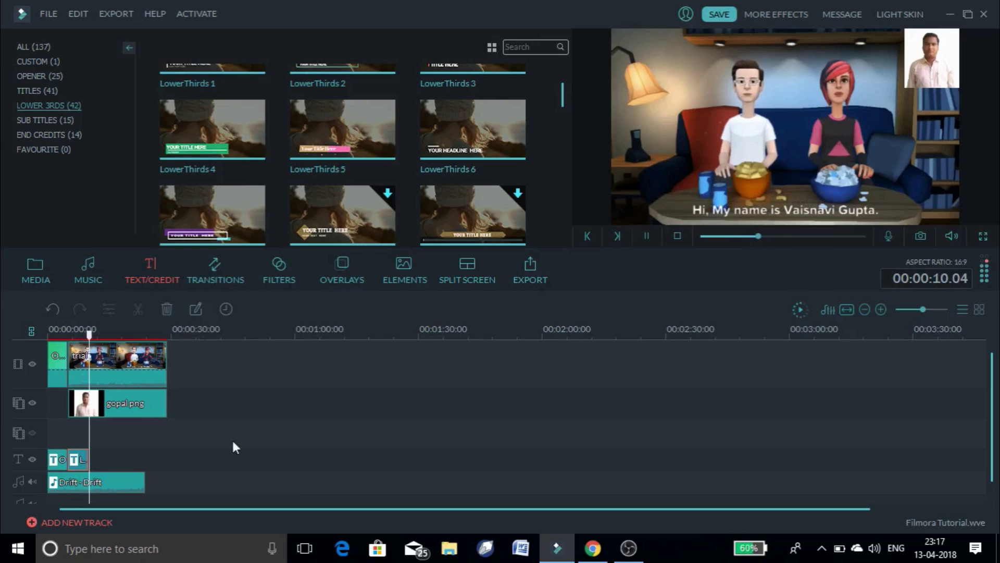
{"action": "left_click", "coordinate": [644, 232]}
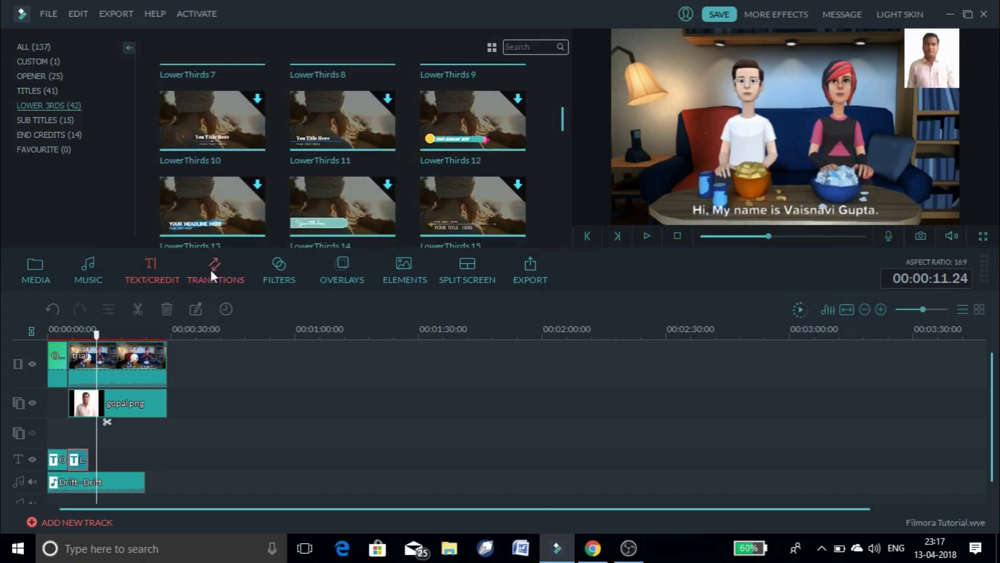
Add the Bar transition between the opener and the trial clip, and play across it to check the effect
{"action": "left_click", "coordinate": [209, 267]}
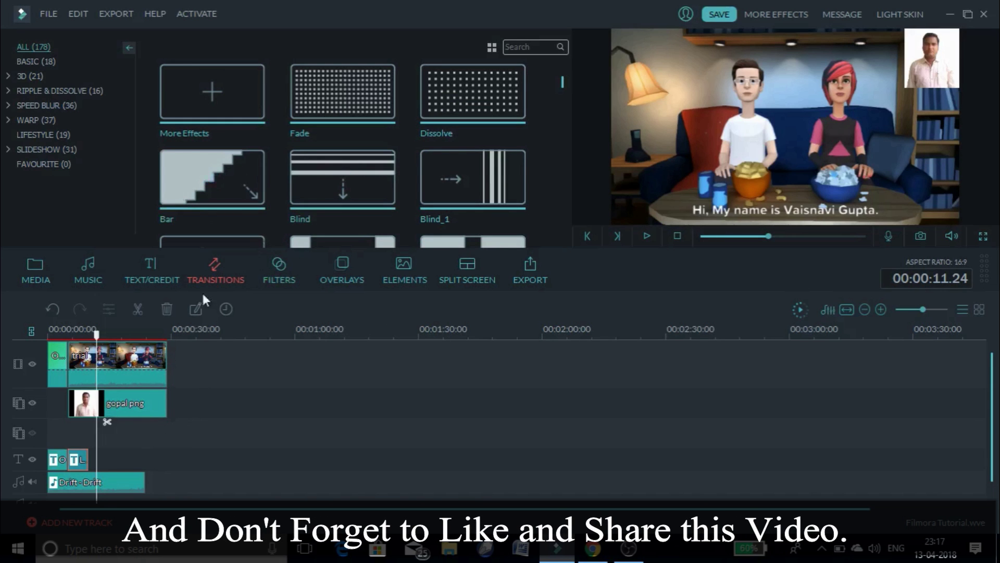
{"action": "left_click_drag", "start_coordinate": [135, 358], "coordinate": [185, 365]}
{"action": "left_click_drag", "start_coordinate": [97, 340], "coordinate": [99, 336]}
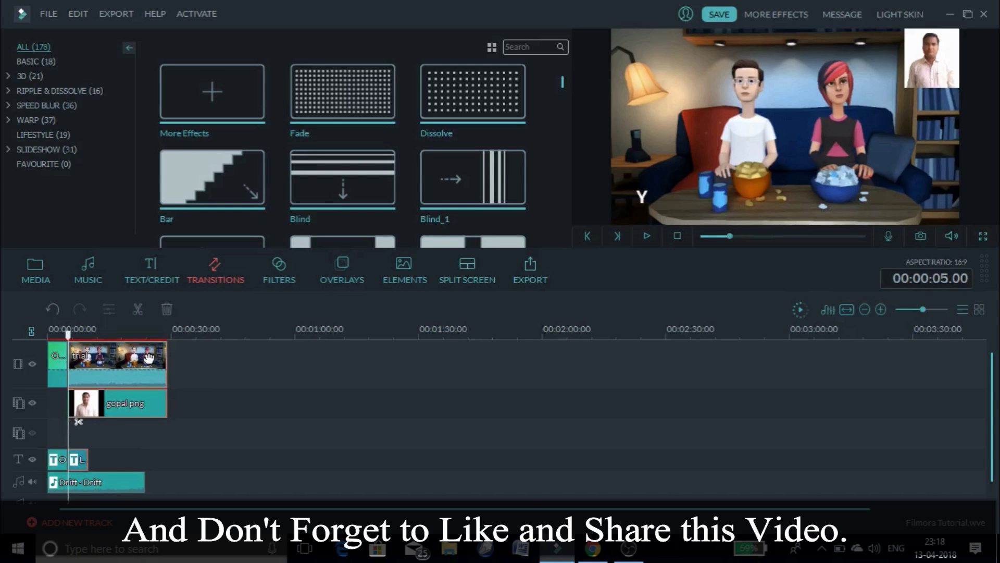
{"action": "left_click", "coordinate": [81, 369]}
{"action": "mouse_move", "coordinate": [209, 192]}
{"action": "left_mouse_down"}
{"action": "mouse_move", "coordinate": [236, 167]}
{"action": "mouse_move", "coordinate": [68, 364]}
{"action": "left_mouse_up"}
{"action": "left_click", "coordinate": [65, 333]}
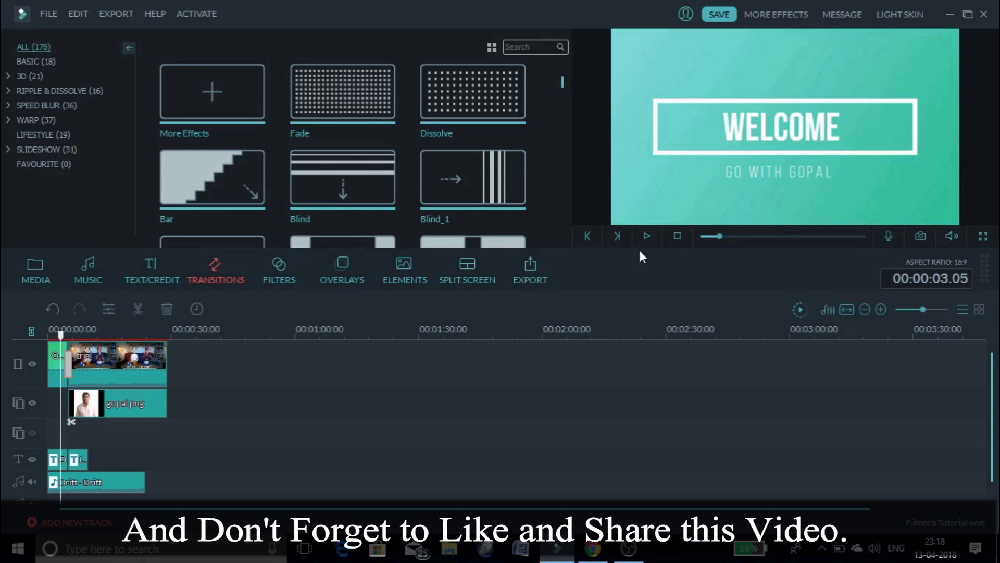
{"action": "left_click", "coordinate": [646, 235]}
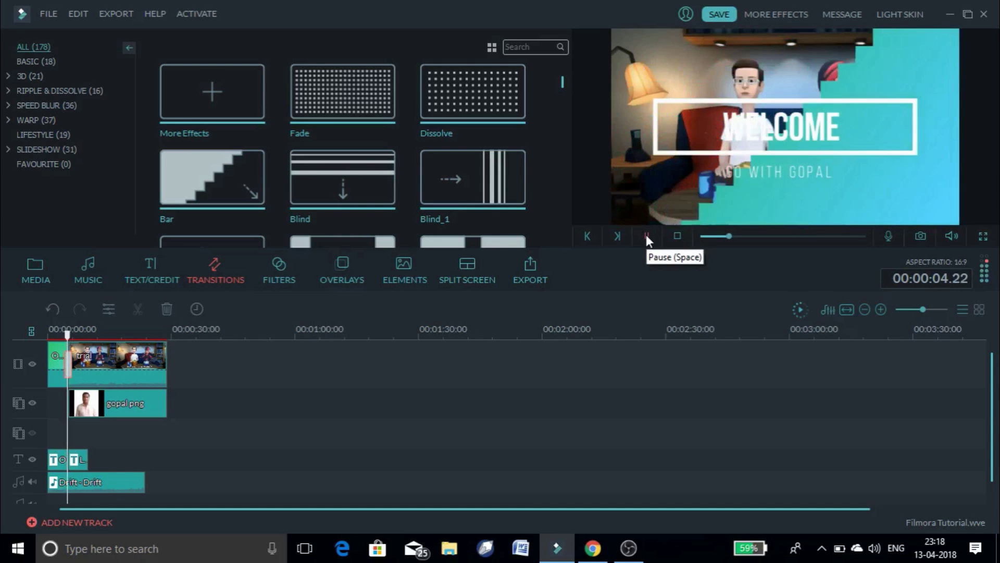
{"action": "left_click", "coordinate": [646, 235]}
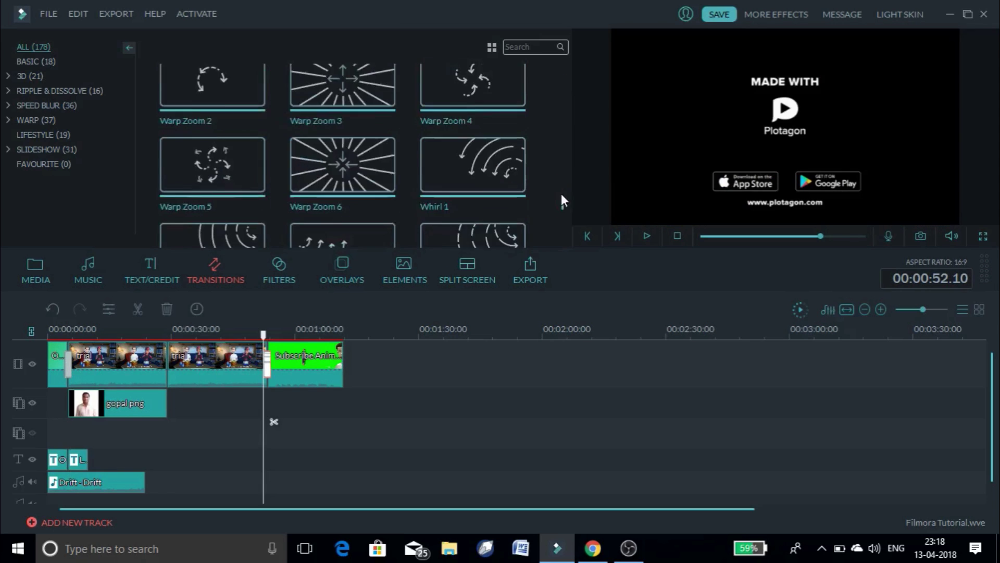
Open the filter collection and preview the Up-Down 1 and Chaos 1 filters
{"action": "scroll", "coordinate": [469, 219], "scroll_direction": "up", "scroll_amount": 10}
{"action": "left_click", "coordinate": [276, 271]}
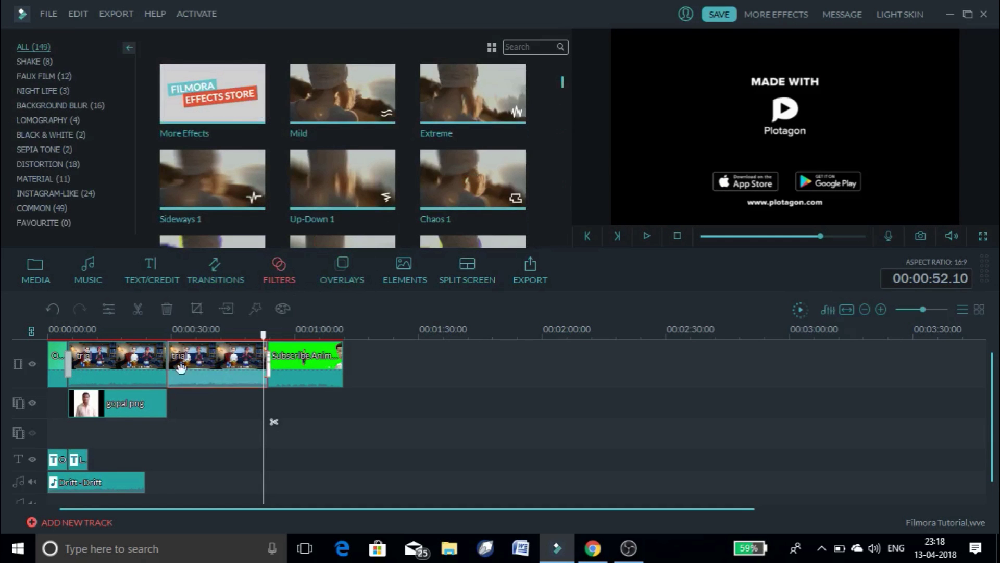
{"action": "left_click", "coordinate": [161, 353]}
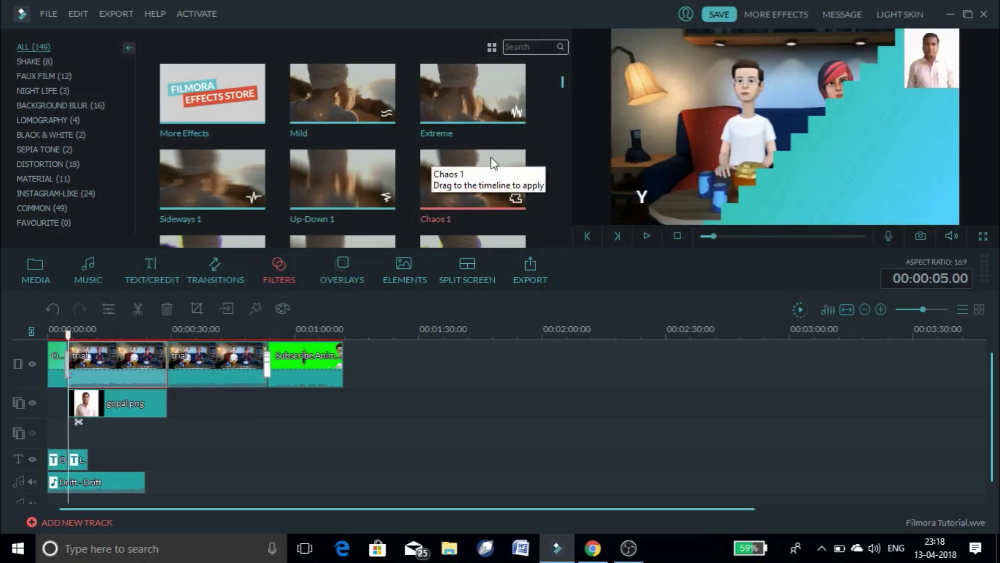
{"action": "left_click", "coordinate": [392, 173]}
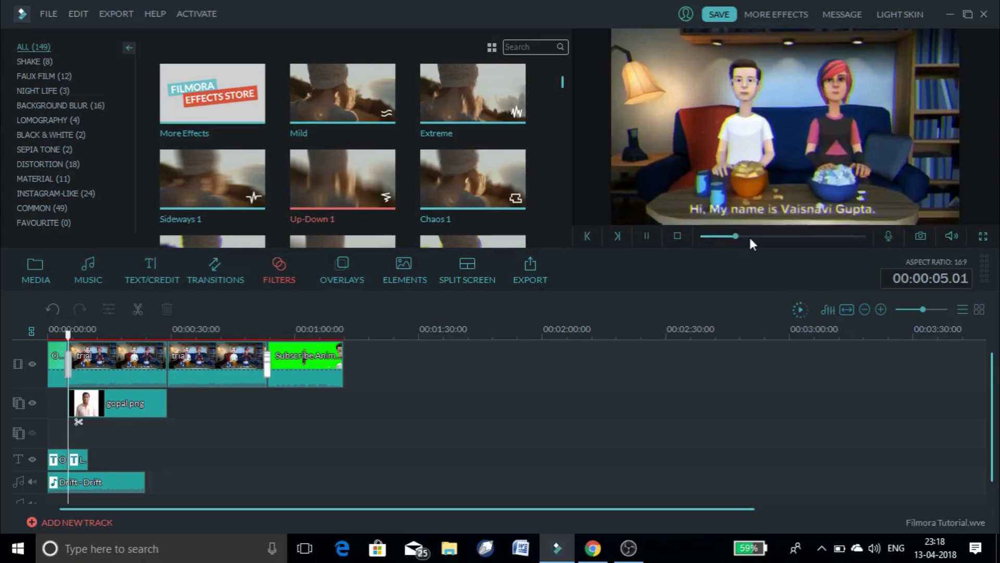
{"action": "left_click", "coordinate": [491, 174]}
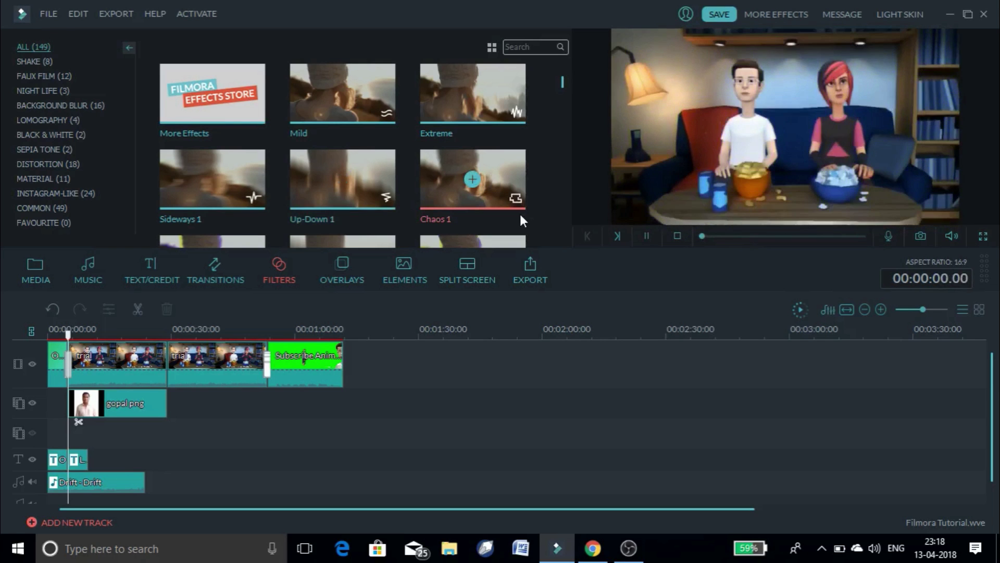
Compare the Holiday, Metropolis and September filters, and apply Holiday to the latter half of the first trial clip
{"action": "scroll", "coordinate": [560, 114], "scroll_direction": "down", "scroll_amount": 3}
{"action": "left_click", "coordinate": [259, 169]}
{"action": "left_click", "coordinate": [379, 167]}
{"action": "left_click", "coordinate": [515, 163]}
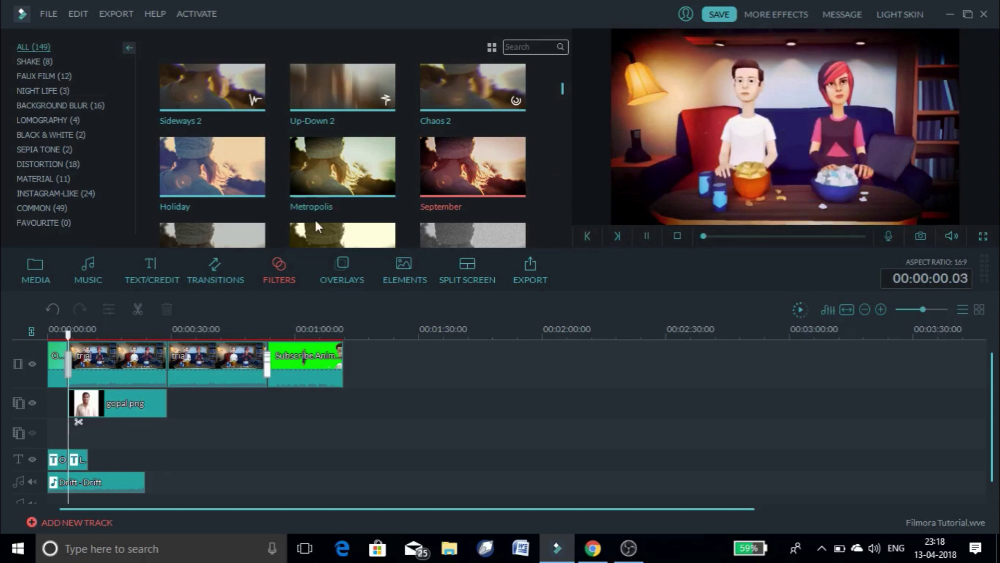
{"action": "left_click_drag", "start_coordinate": [248, 162], "coordinate": [131, 399]}
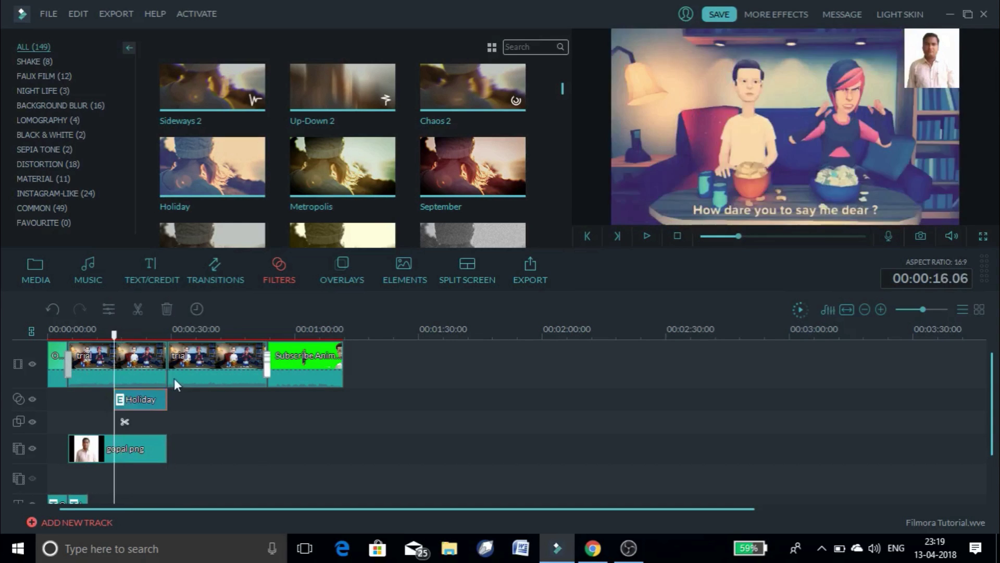
{"action": "mouse_move", "coordinate": [119, 347]}
{"action": "left_mouse_down"}
{"action": "mouse_move", "coordinate": [101, 347]}
{"action": "mouse_move", "coordinate": [137, 352]}
{"action": "left_mouse_up"}
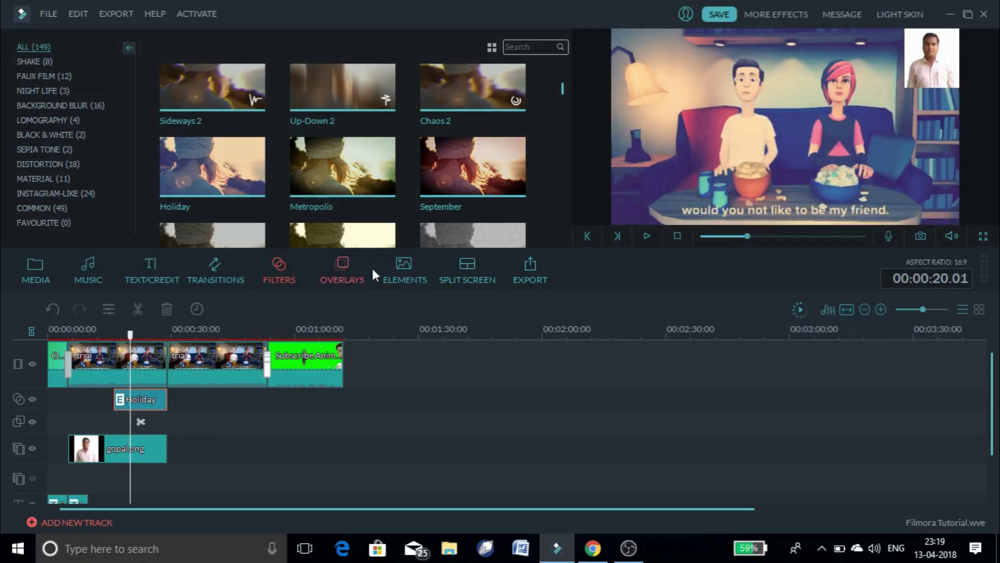
Add the Aqua 1 overlay right after the Holiday filter, stretch it to about 14 seconds, and play it
{"action": "left_click", "coordinate": [341, 275]}
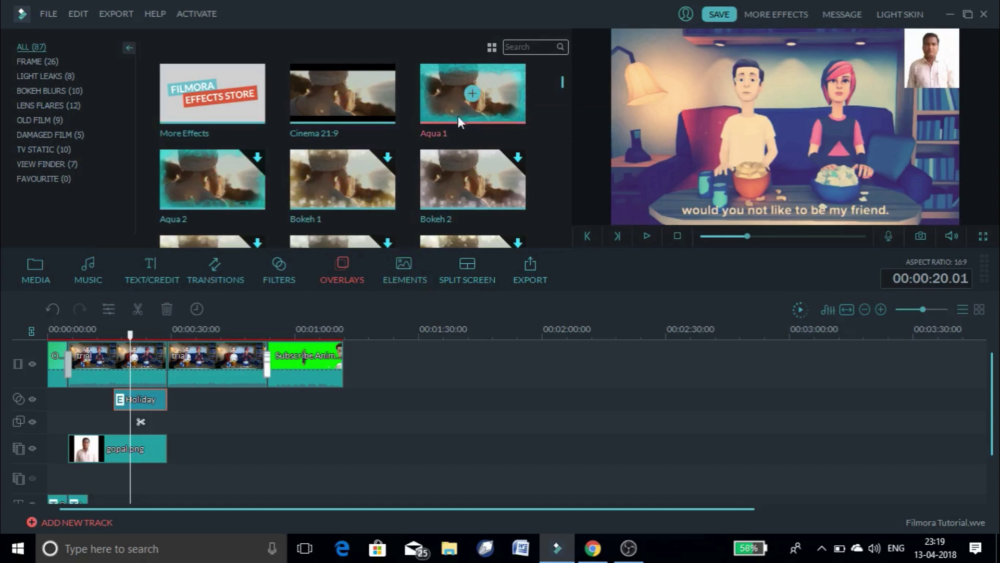
{"action": "left_click", "coordinate": [498, 97]}
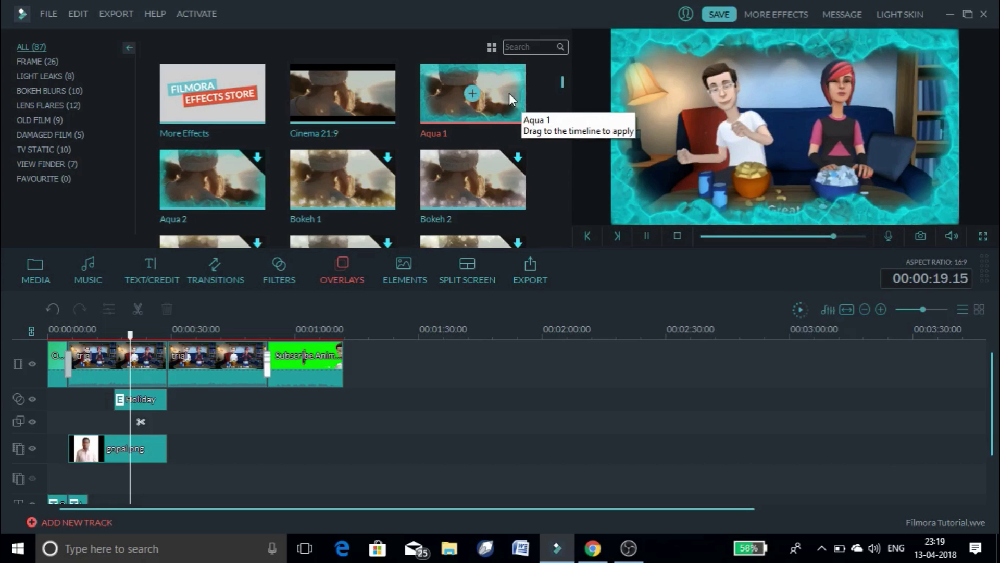
{"action": "left_click_drag", "start_coordinate": [509, 93], "coordinate": [178, 399]}
{"action": "left_click_drag", "start_coordinate": [188, 399], "coordinate": [225, 392]}
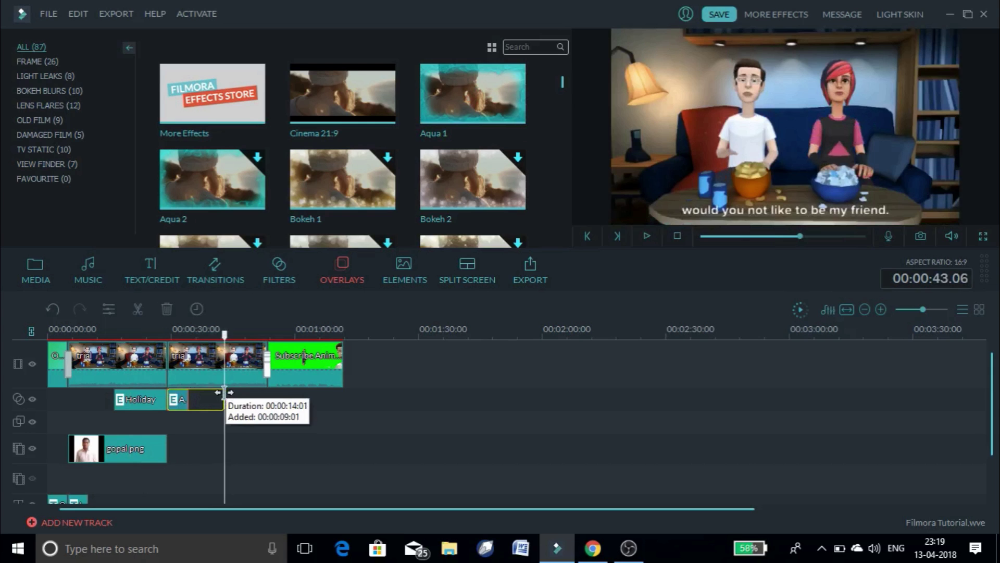
{"action": "left_click", "coordinate": [174, 331]}
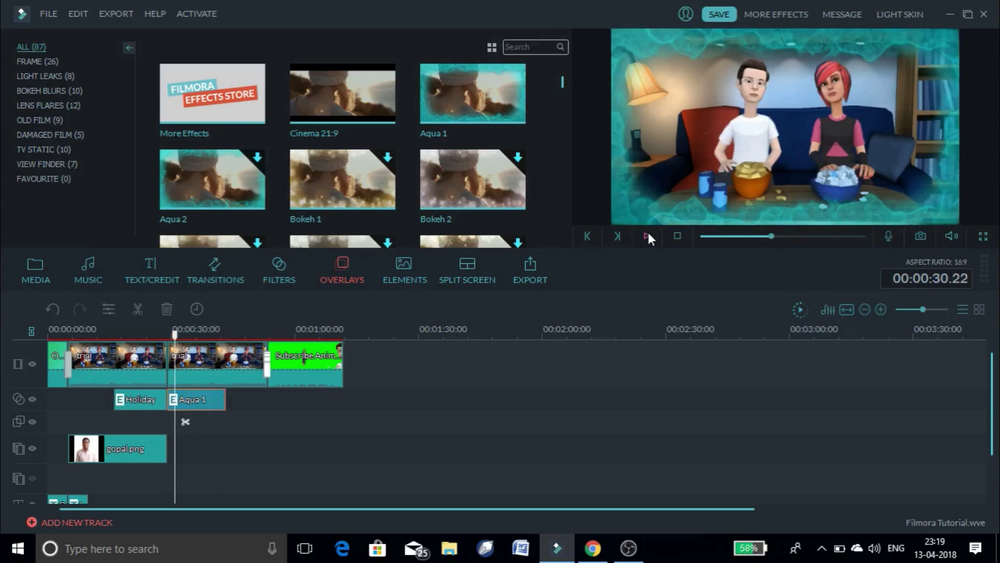
{"action": "left_click", "coordinate": [647, 237]}
Place Element Love 1 where the Aqua 1 overlay ends, shrink it into the picture's lower-right corner, and play it
{"action": "left_click", "coordinate": [405, 269]}
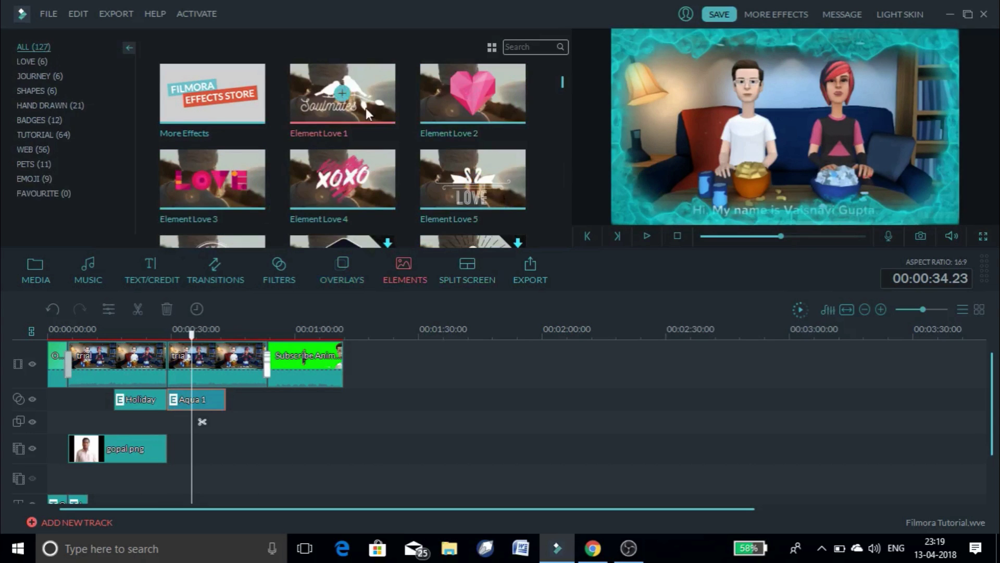
{"action": "left_click_drag", "start_coordinate": [367, 98], "coordinate": [237, 392]}
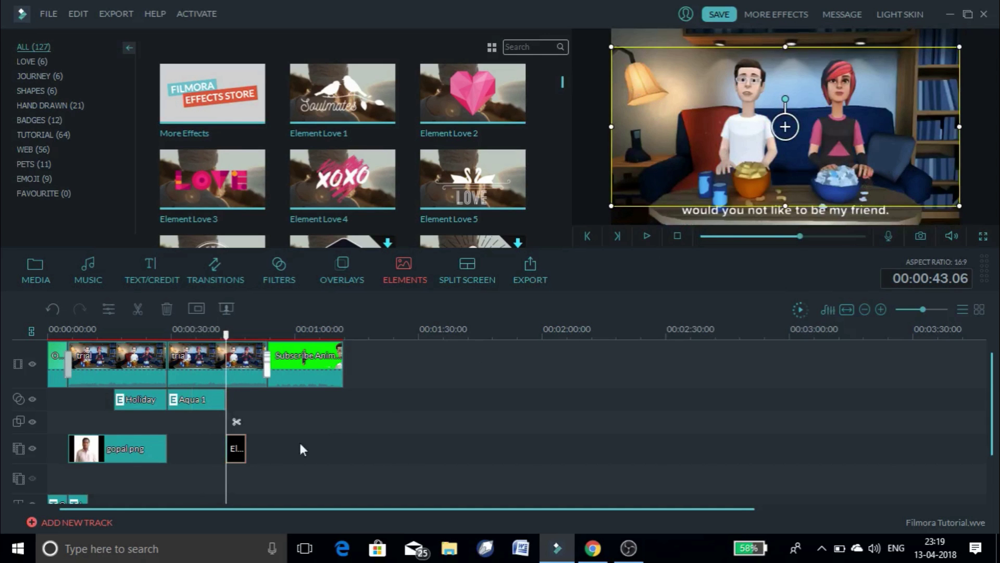
{"action": "left_click_drag", "start_coordinate": [612, 48], "coordinate": [826, 168]}
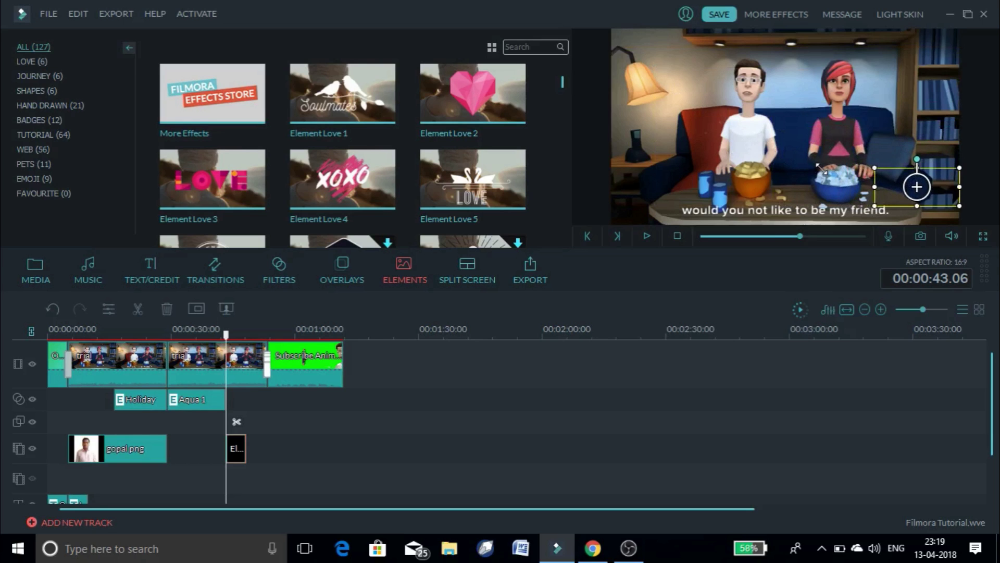
{"action": "left_click", "coordinate": [647, 236]}
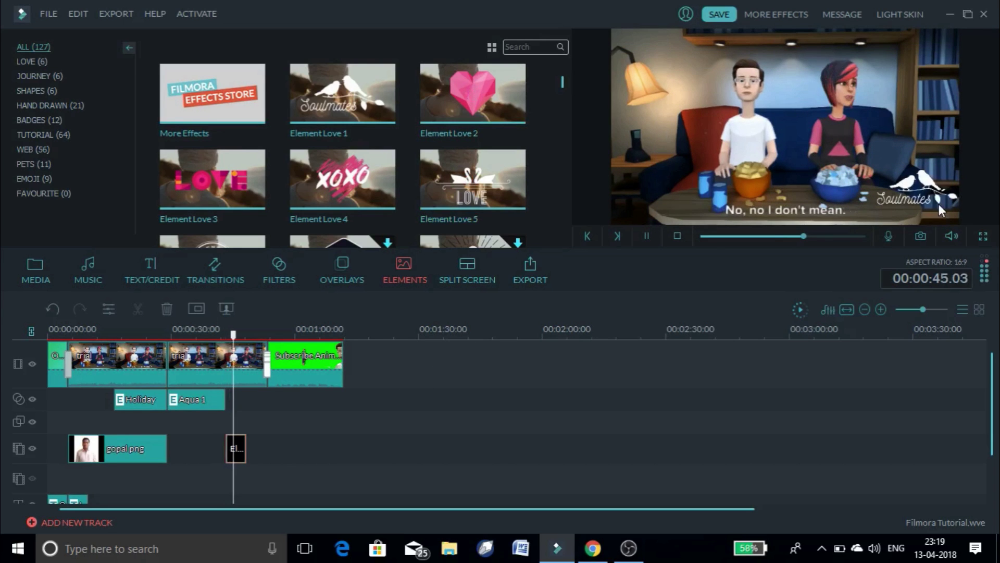
Add Element Love 2 after the first element, shrink it to sit between the two characters' heads, and play it
{"action": "left_click_drag", "start_coordinate": [245, 448], "coordinate": [265, 463]}
{"action": "double_click", "coordinate": [258, 449]}
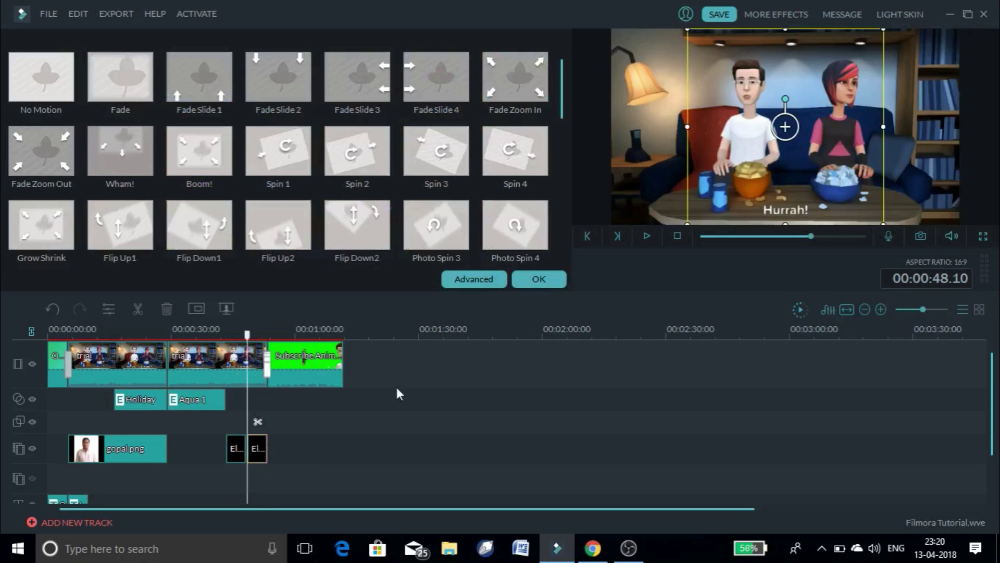
{"action": "left_click_drag", "start_coordinate": [688, 30], "coordinate": [795, 92]}
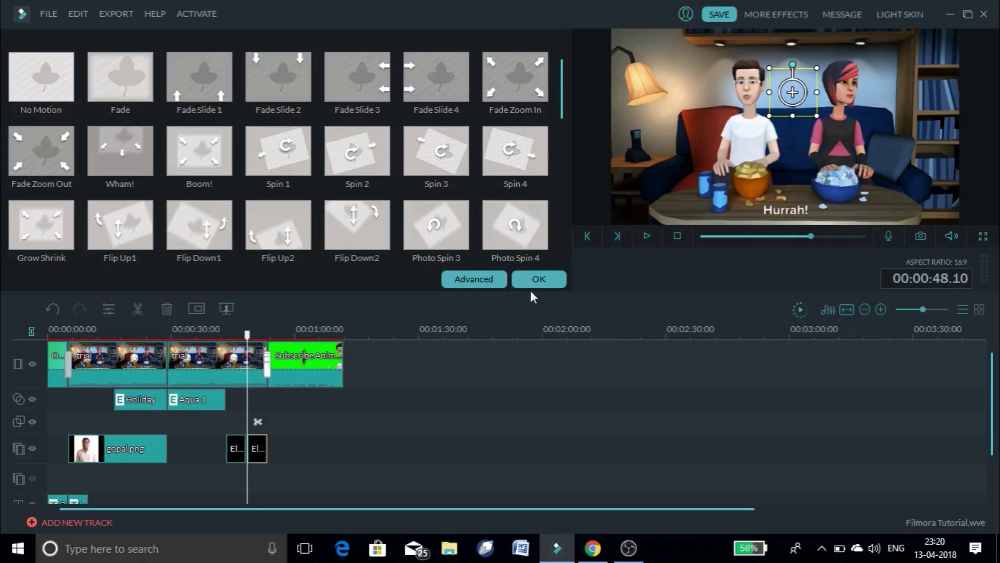
{"action": "left_click", "coordinate": [646, 237]}
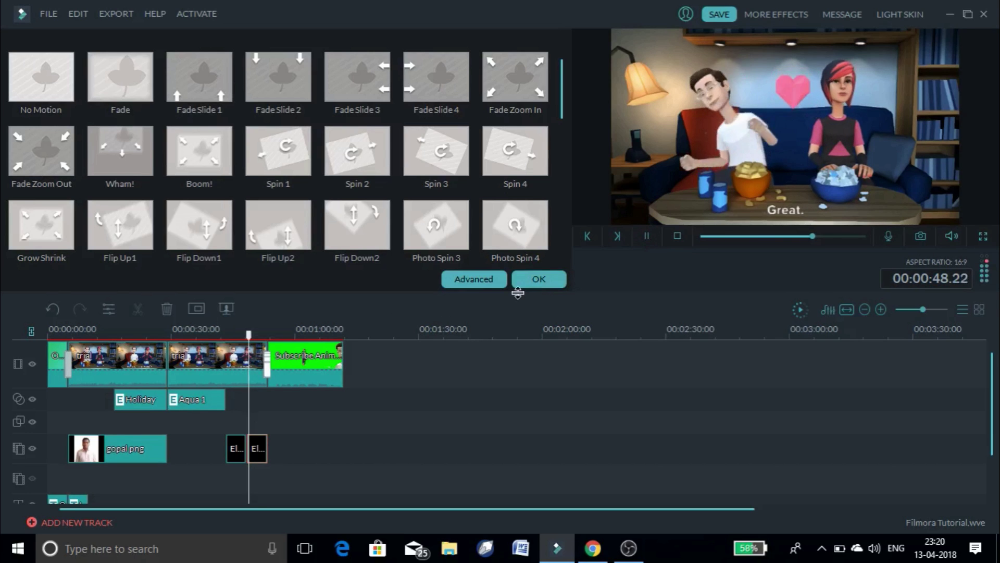
{"action": "left_click", "coordinate": [542, 280]}
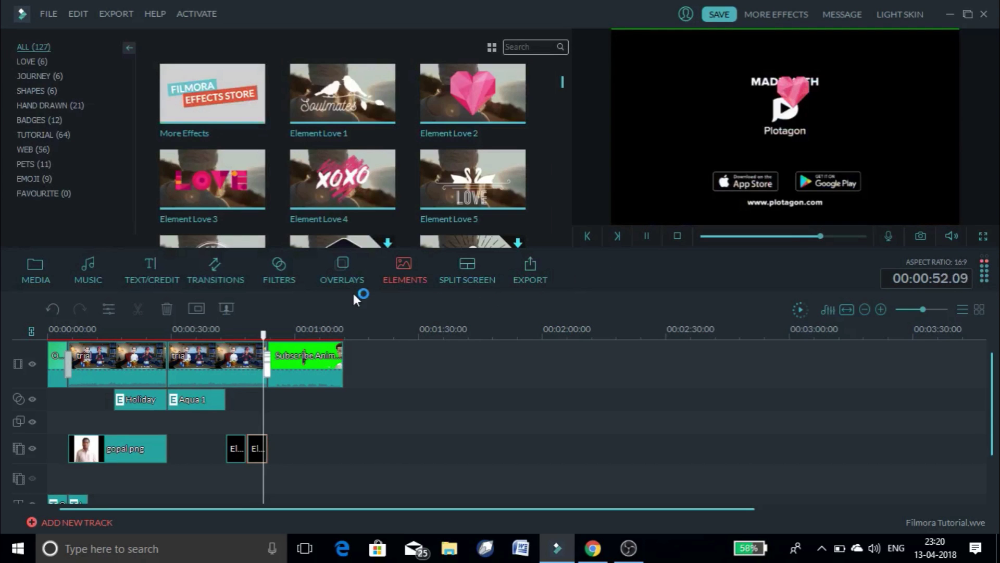
{"action": "left_click", "coordinate": [646, 236]}
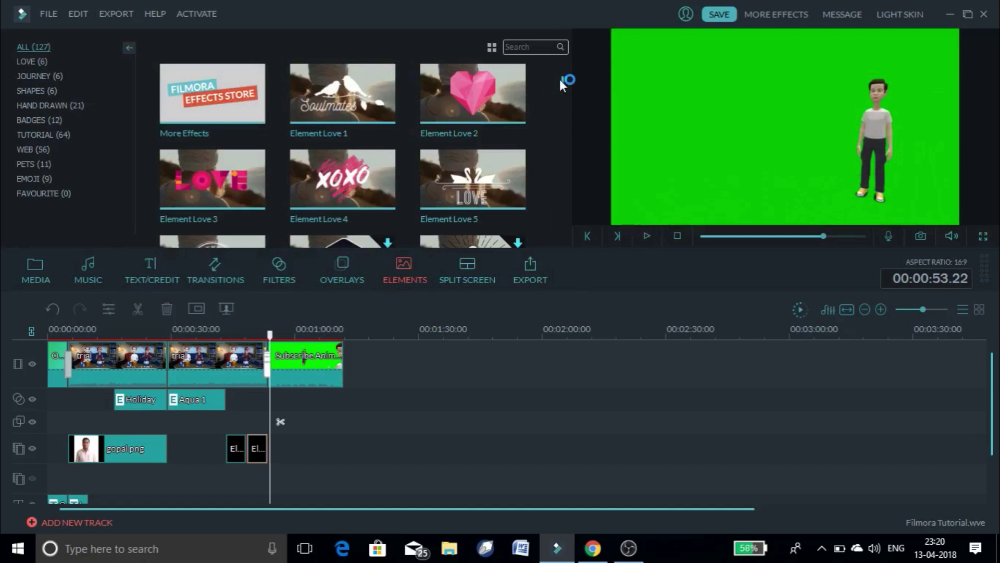
Append a two-pane side-by-side split screen after the Subscribe Animation clip, filled with New Intro in pane 1 and Subscribe Animation in pane 2
{"action": "scroll", "coordinate": [560, 80], "scroll_direction": "down", "scroll_amount": 2}
{"action": "scroll", "coordinate": [560, 64], "scroll_direction": "up", "scroll_amount": 2}
{"action": "left_click", "coordinate": [469, 270]}
{"action": "left_click", "coordinate": [195, 64]}
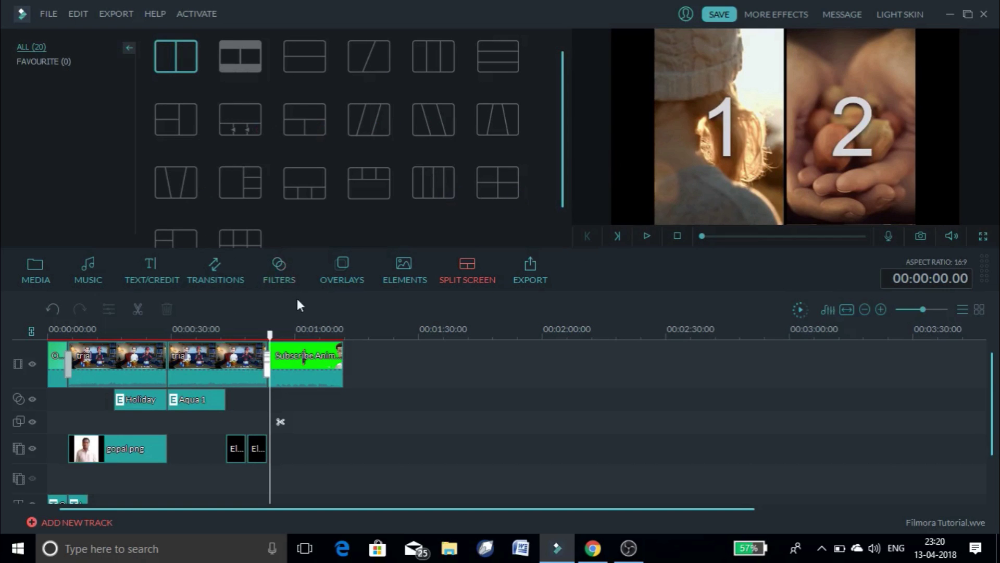
{"action": "left_click", "coordinate": [181, 56]}
{"action": "mouse_move", "coordinate": [492, 95]}
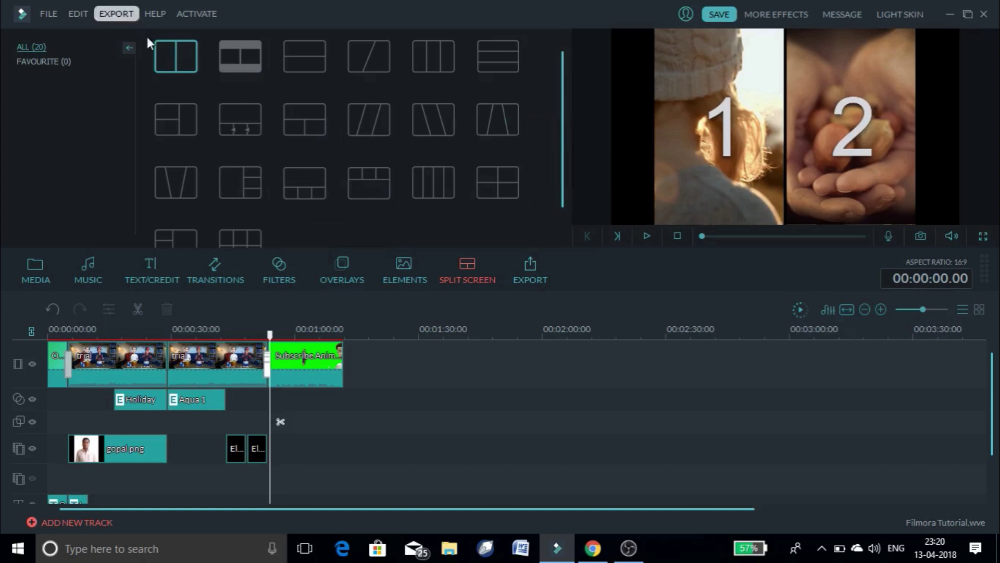
{"action": "left_click_drag", "start_coordinate": [171, 54], "coordinate": [350, 370]}
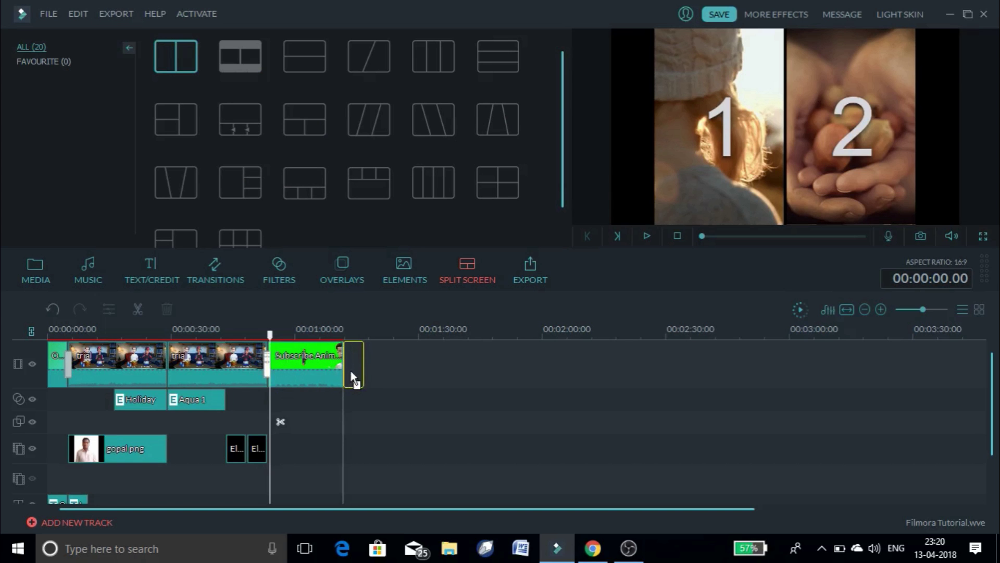
{"action": "double_click", "coordinate": [350, 370]}
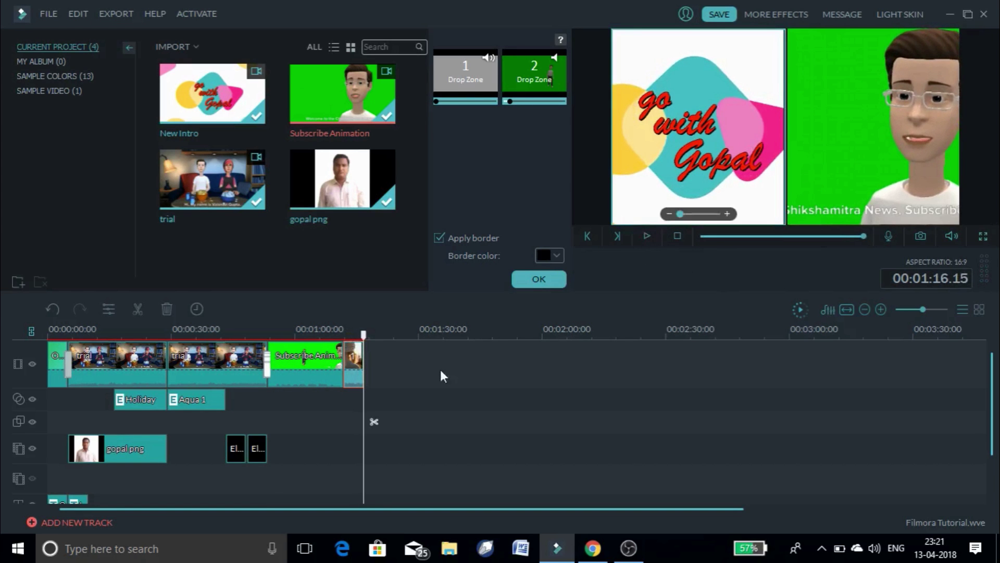
{"action": "left_click", "coordinate": [534, 280]}
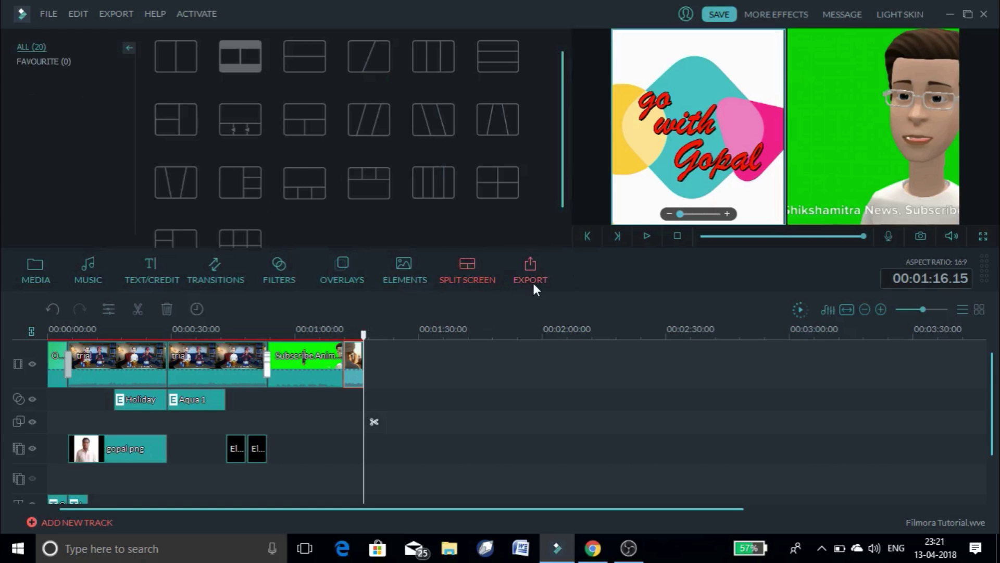
Prepare an MP4 export named "go with gopal" with the personal user folder as the save location
{"action": "left_click", "coordinate": [529, 288]}
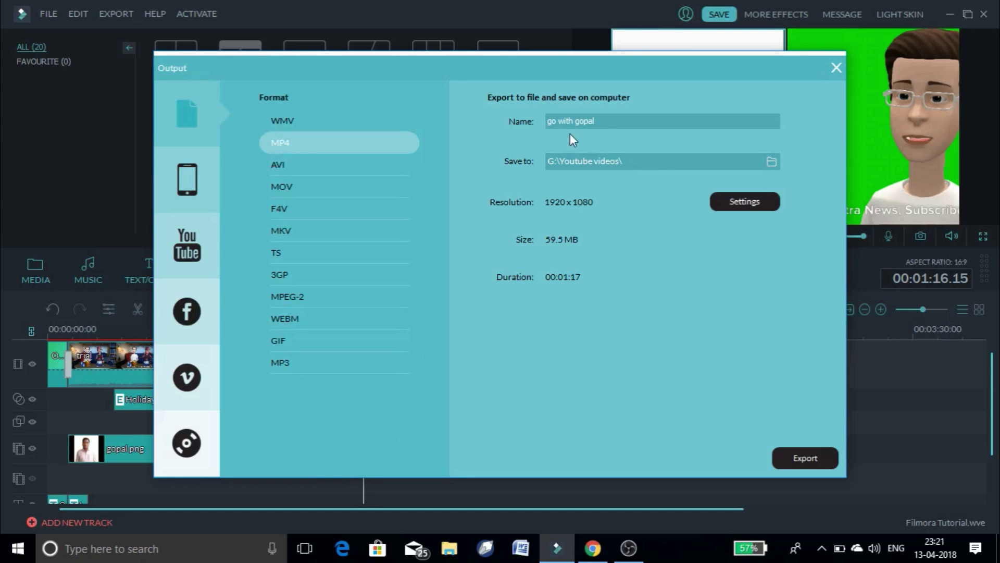
{"action": "left_click", "coordinate": [626, 125]}
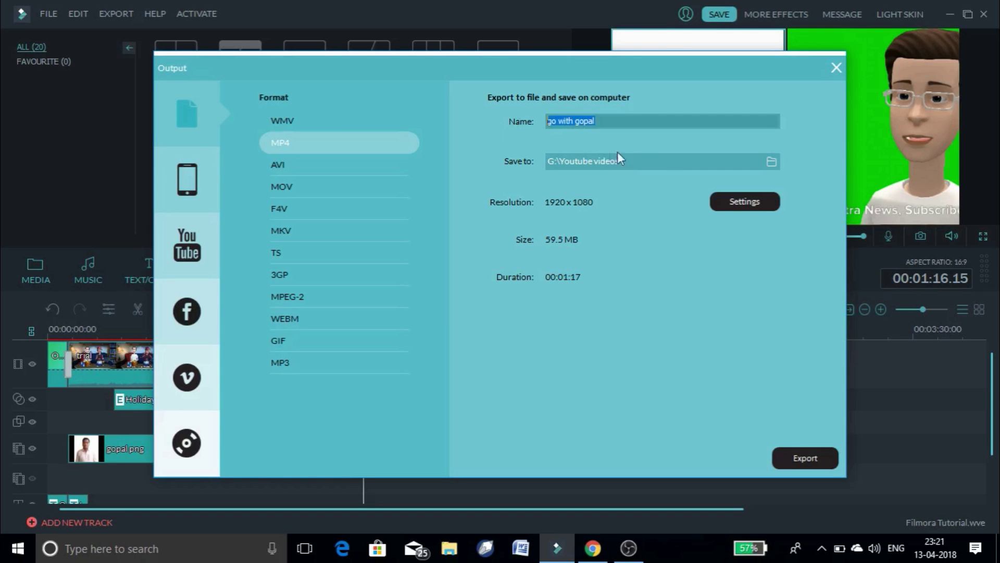
{"action": "left_click", "coordinate": [775, 161]}
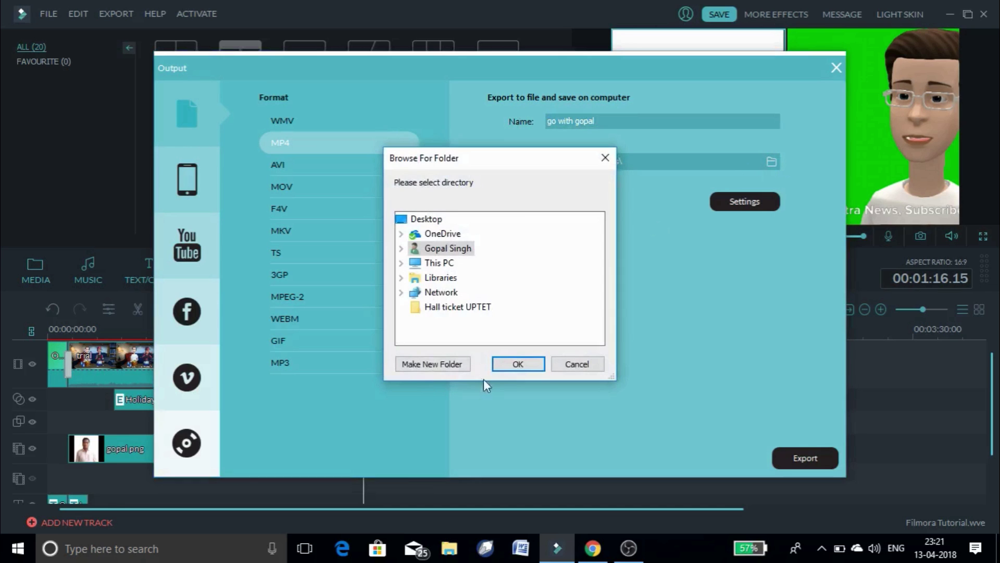
{"action": "left_click", "coordinate": [532, 364]}
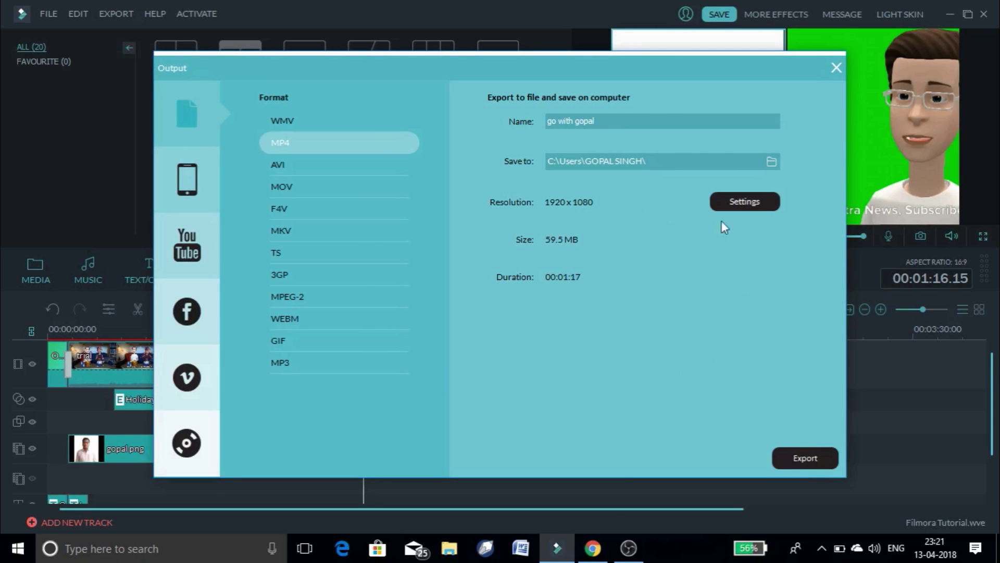
Accept the Good quality output settings and start exporting the video
{"action": "left_click", "coordinate": [742, 202]}
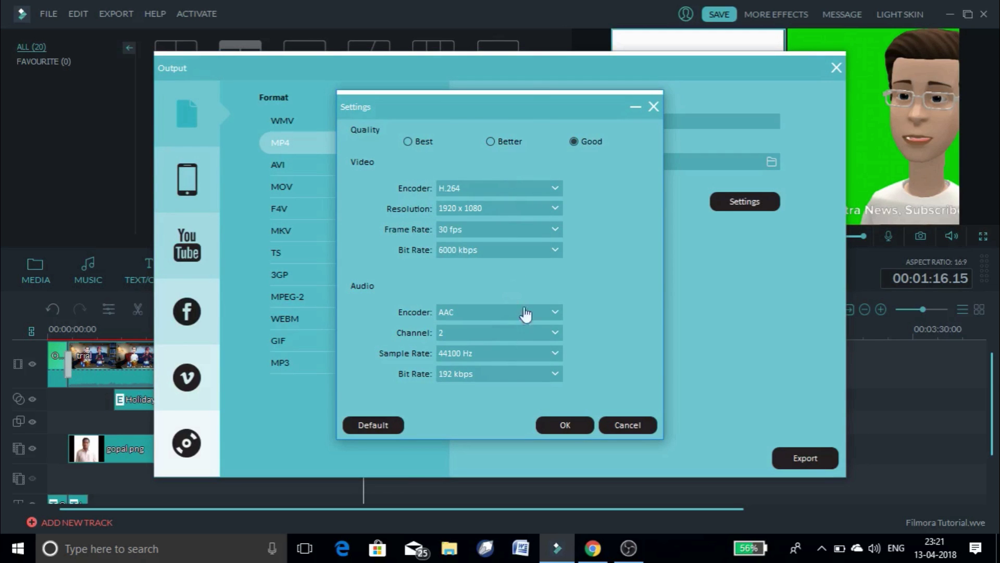
{"action": "left_click", "coordinate": [565, 425]}
{"action": "left_click", "coordinate": [807, 461]}
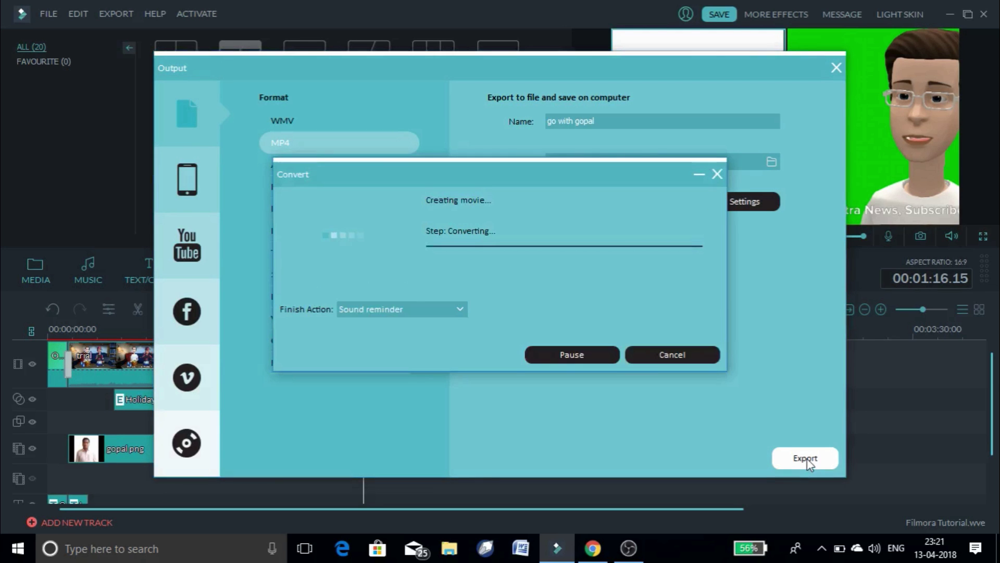